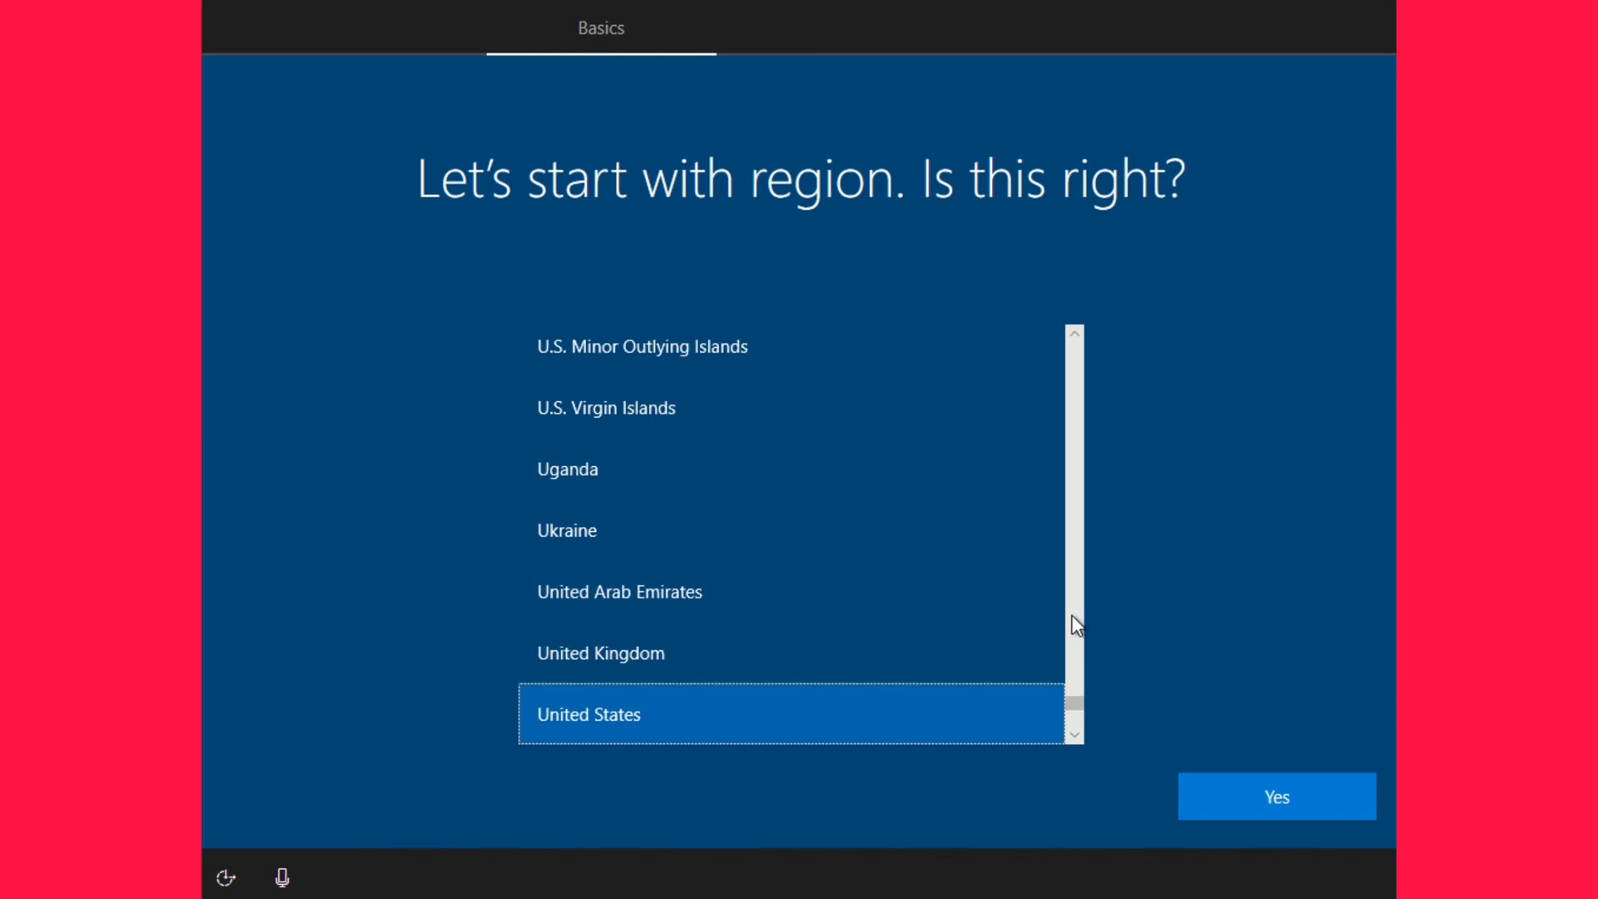
Choose China as the region and accept US as the keyboard layout
left_click_drag(1075, 707, 1080, 395)
scroll(947, 491, "down", 8)
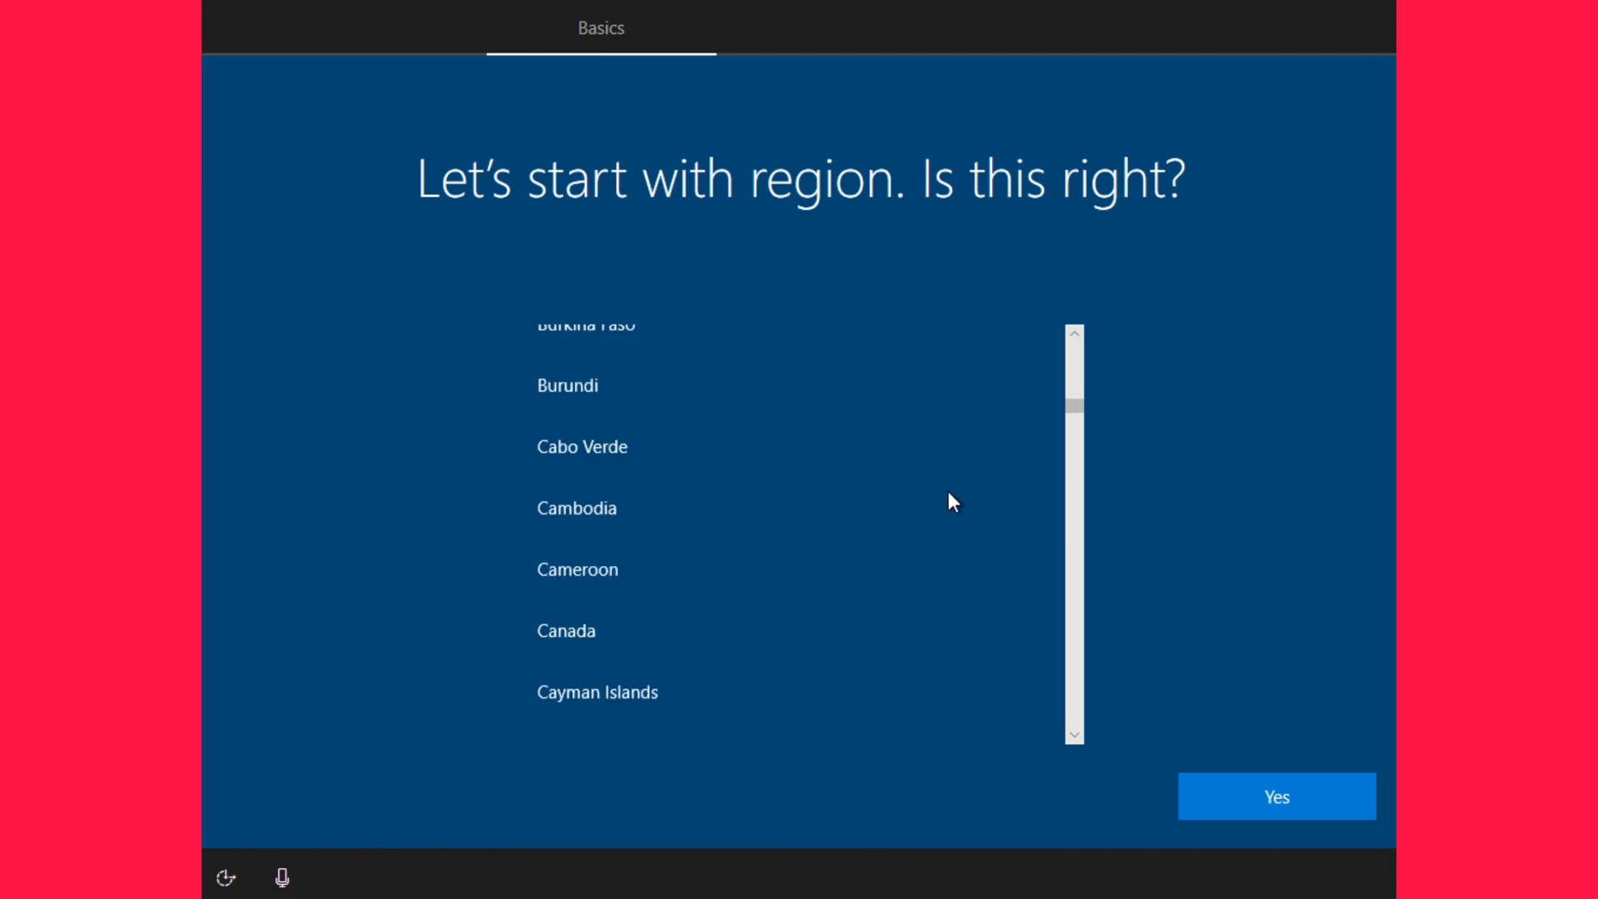
left_click(779, 616)
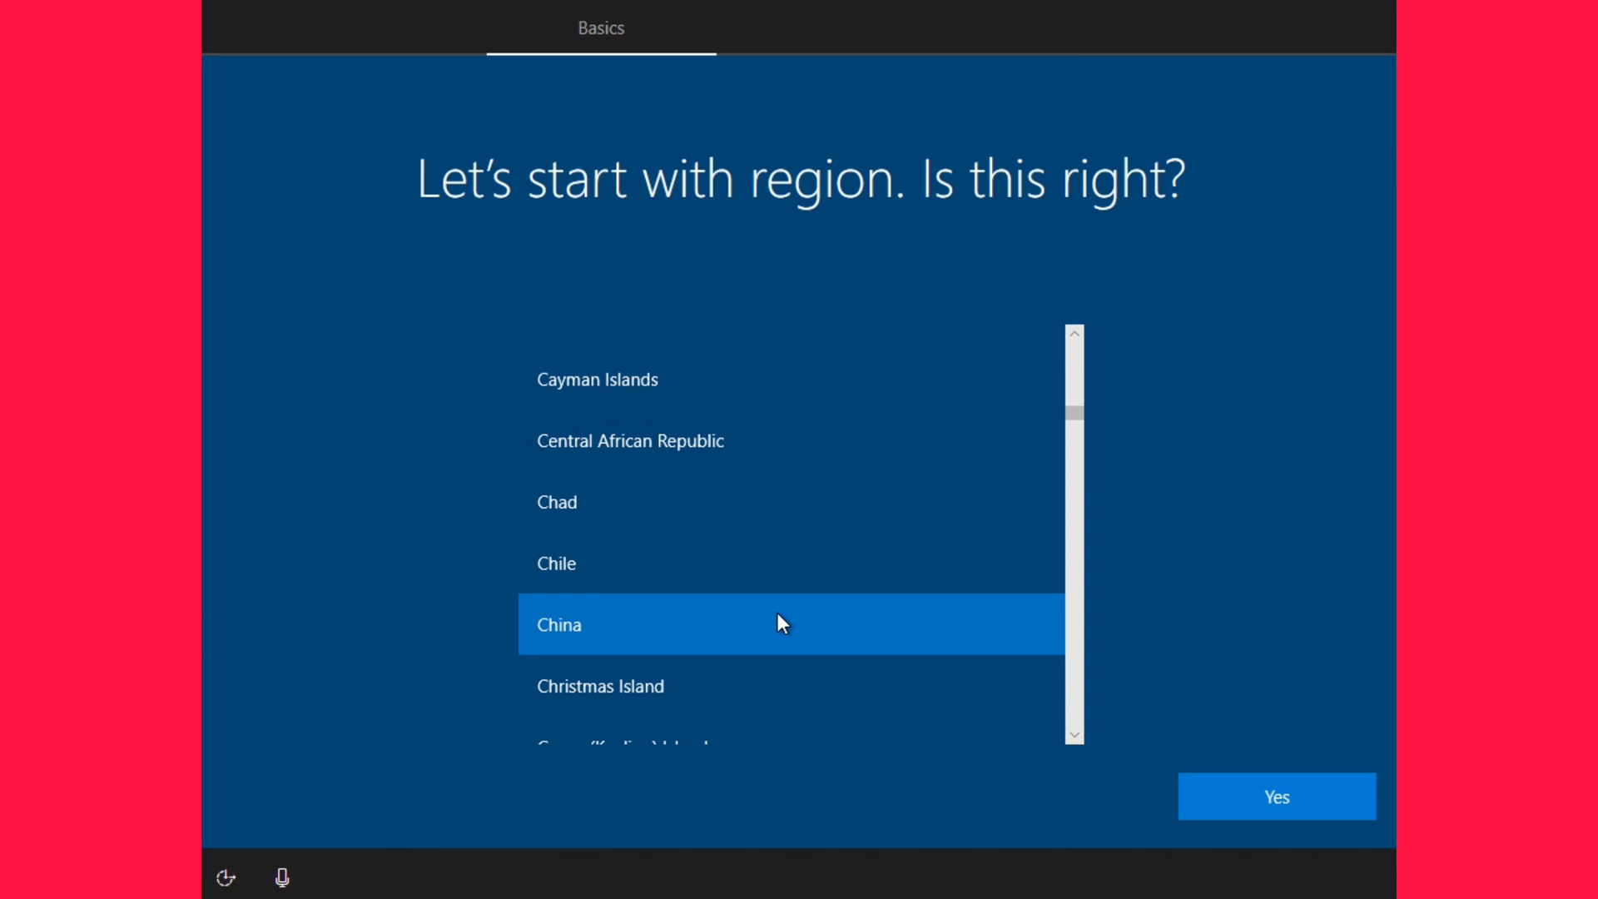
left_click(1240, 801)
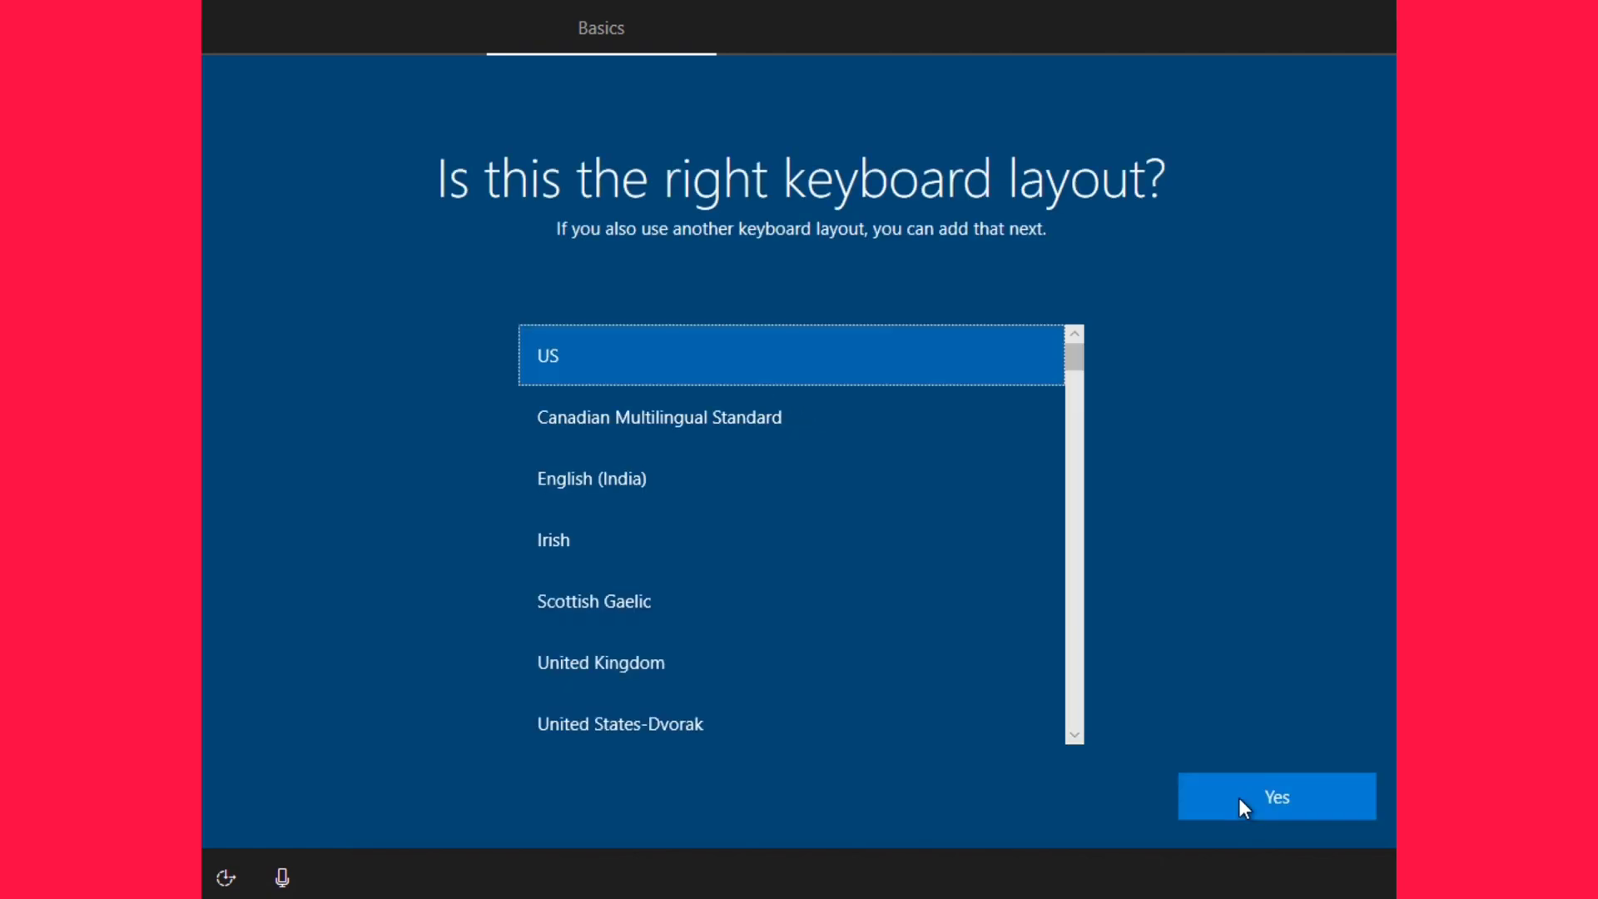
left_click(1240, 799)
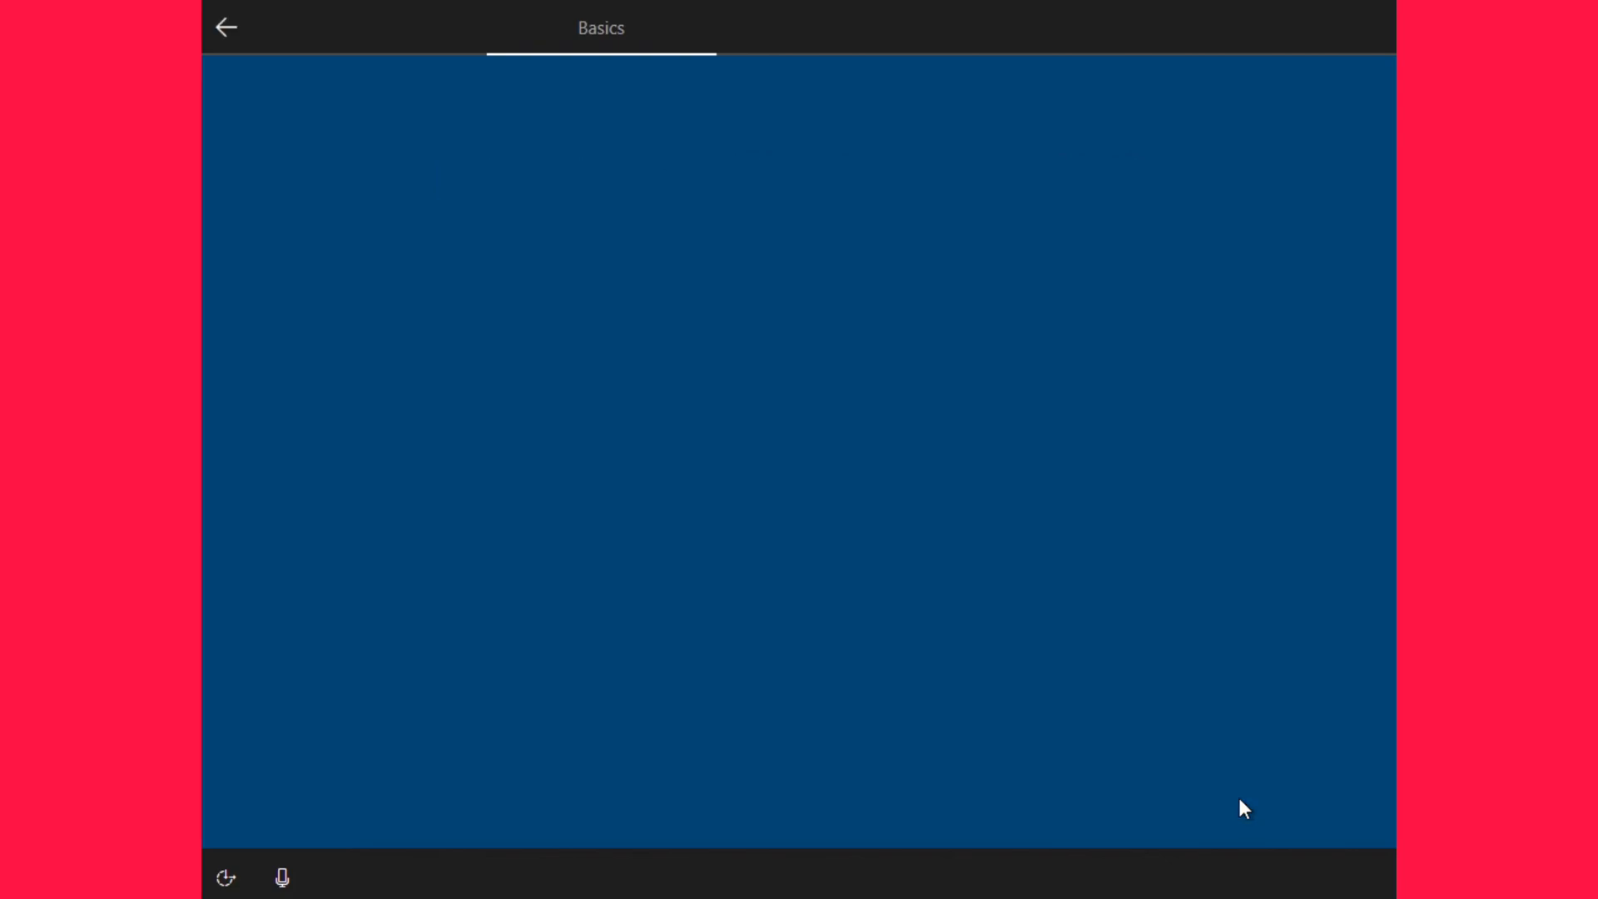
Skip adding a second keyboard layout
left_click(1239, 798)
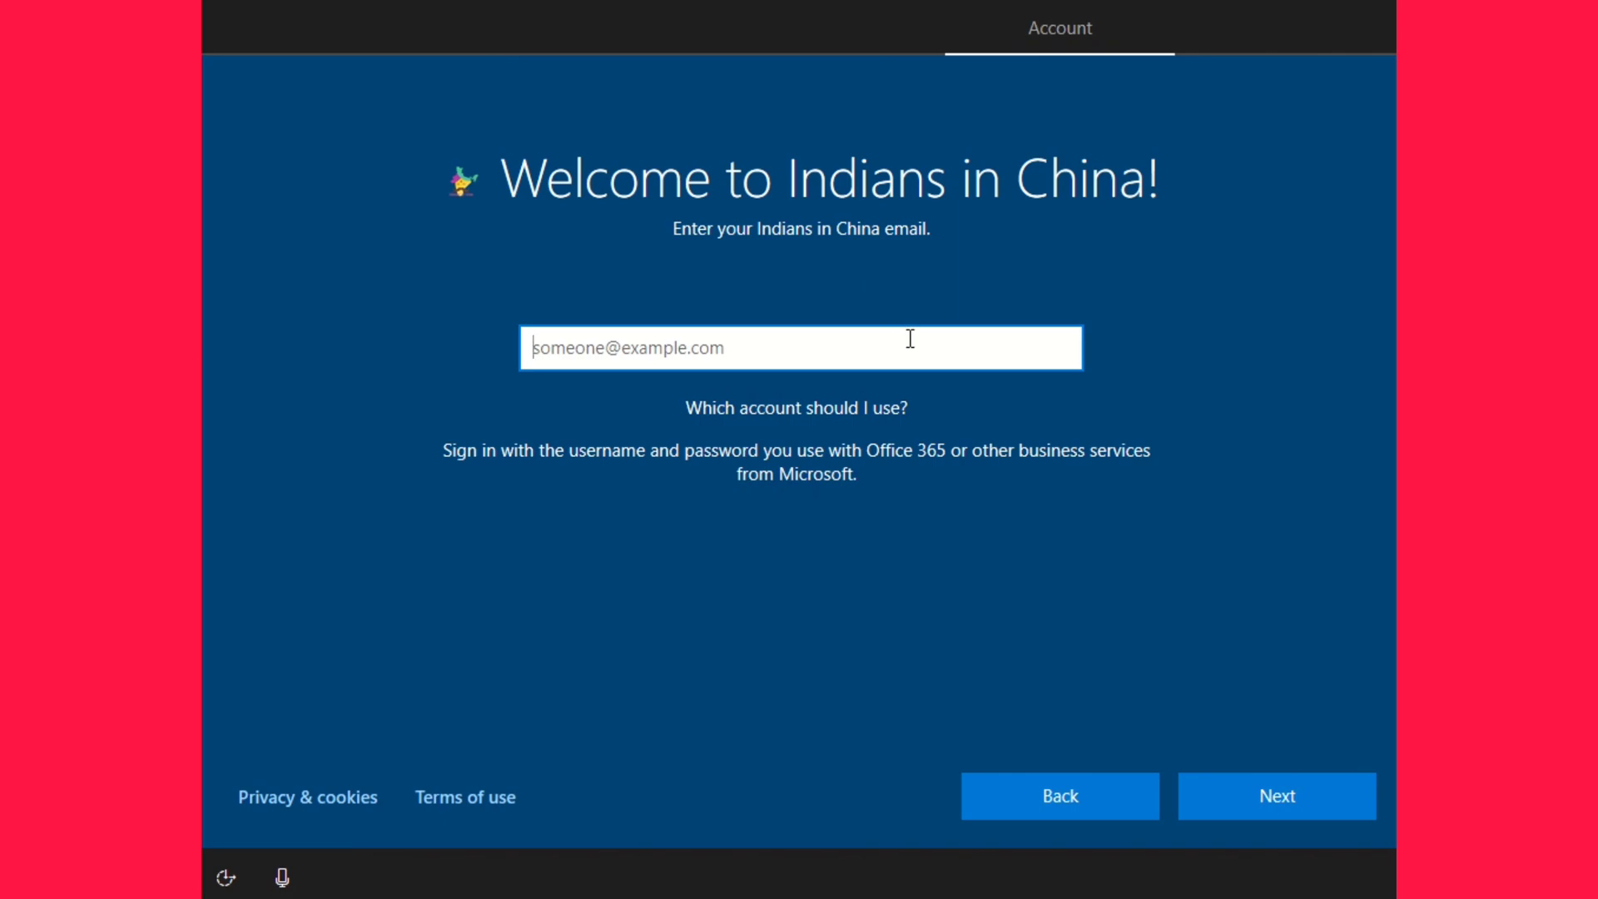
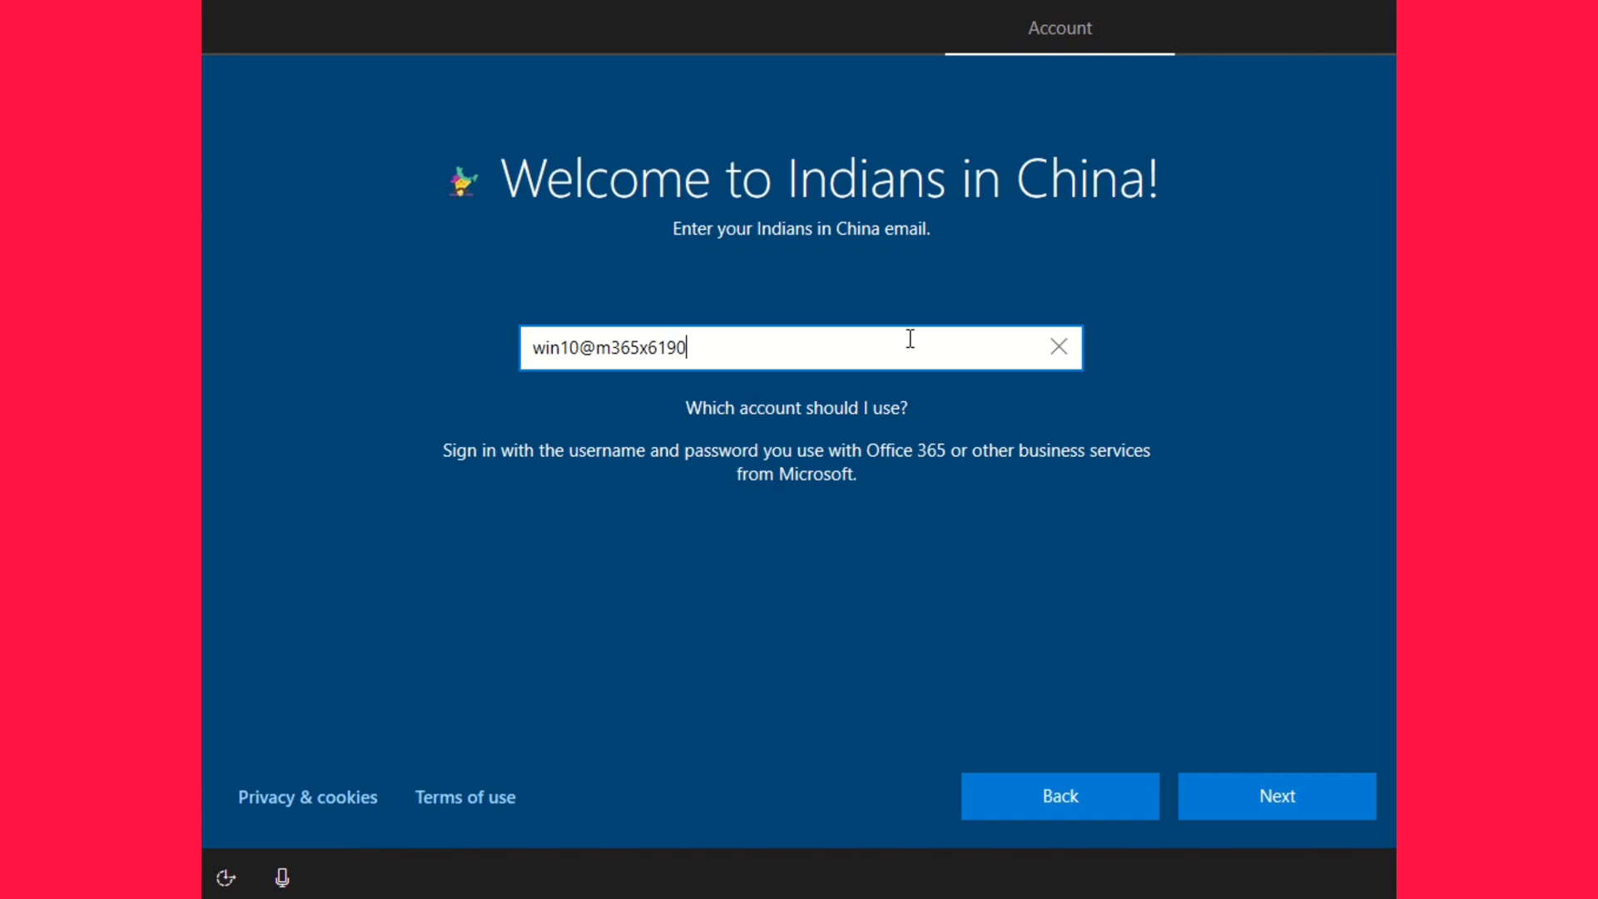
Sign in with the work email address and account password, correcting the domain typo
key("Return")
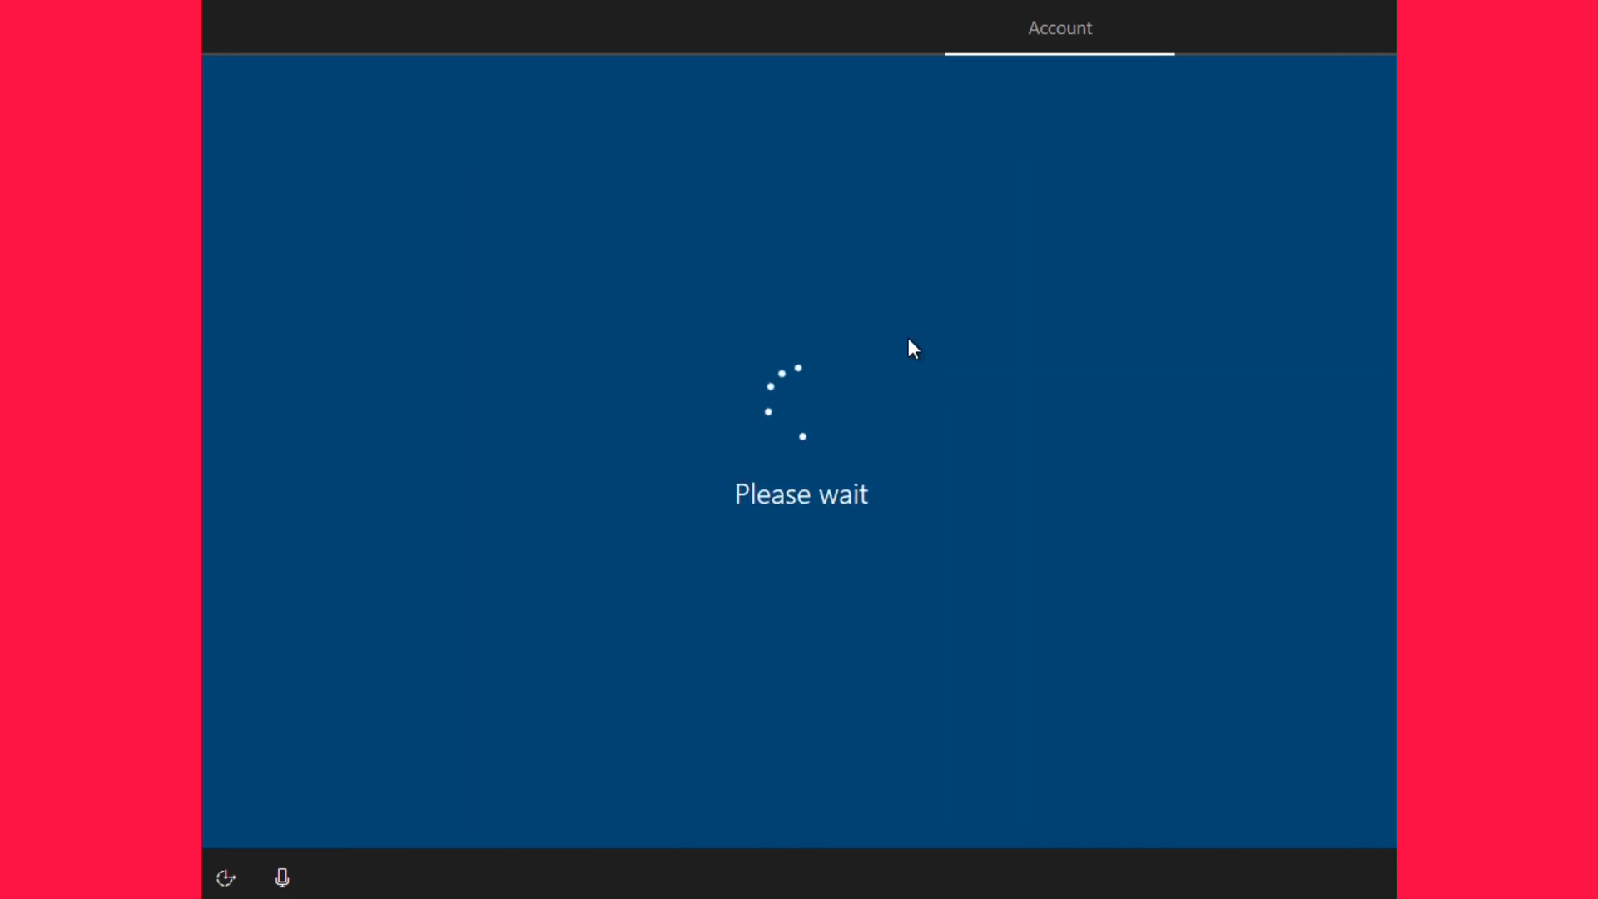
type("••••••")
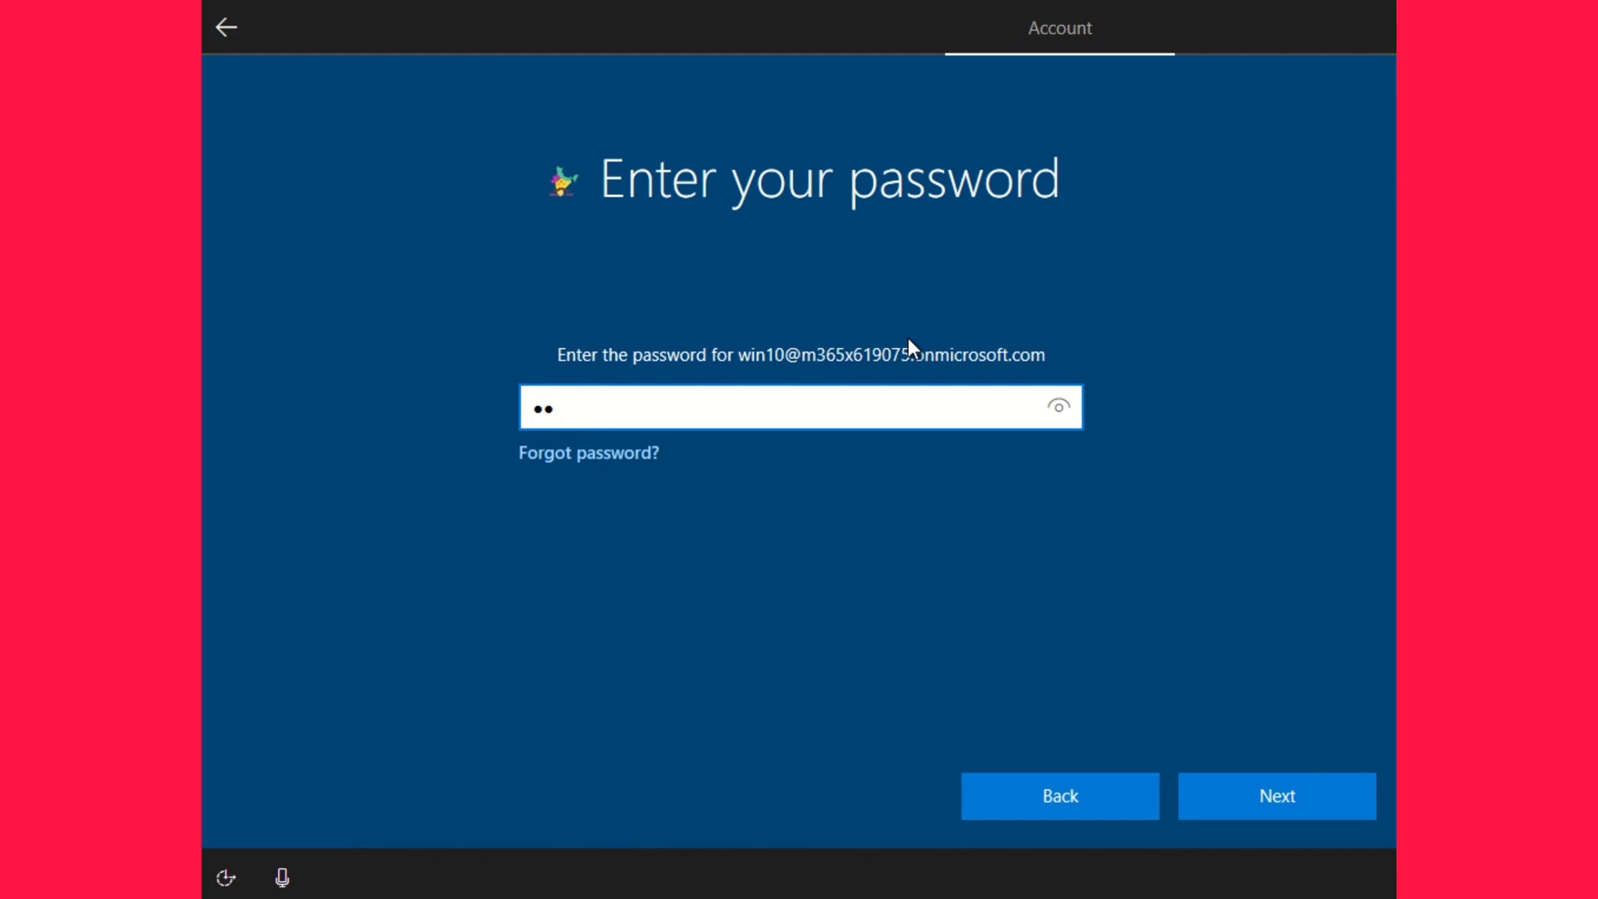
type("••••••")
key("Return")
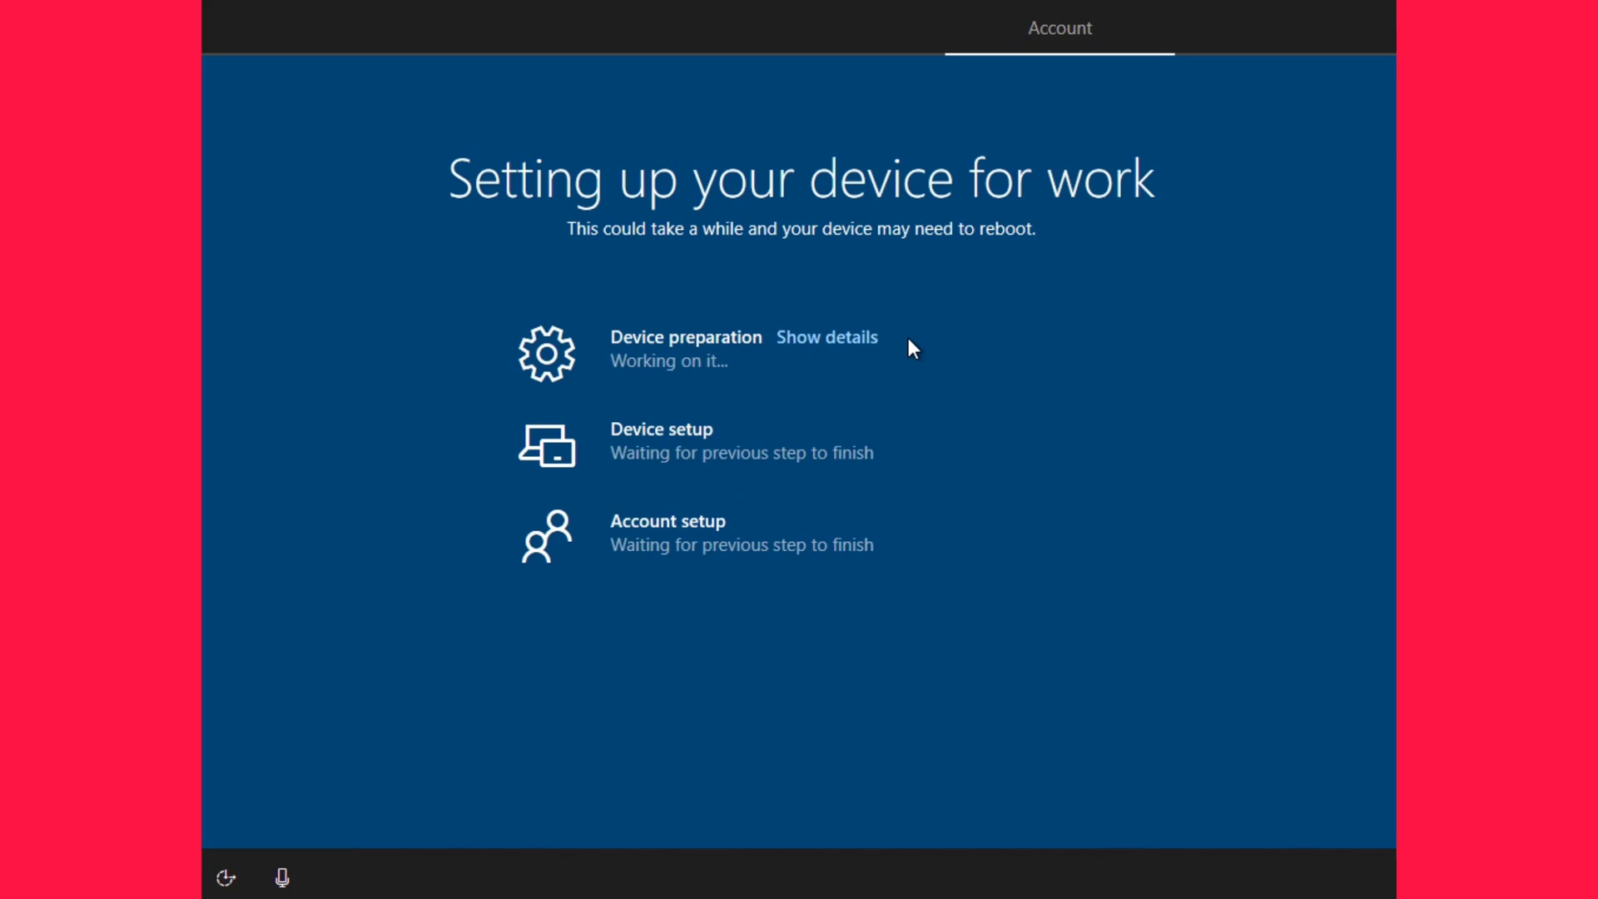
Show the Device preparation details and wait for it to complete
left_click(863, 336)
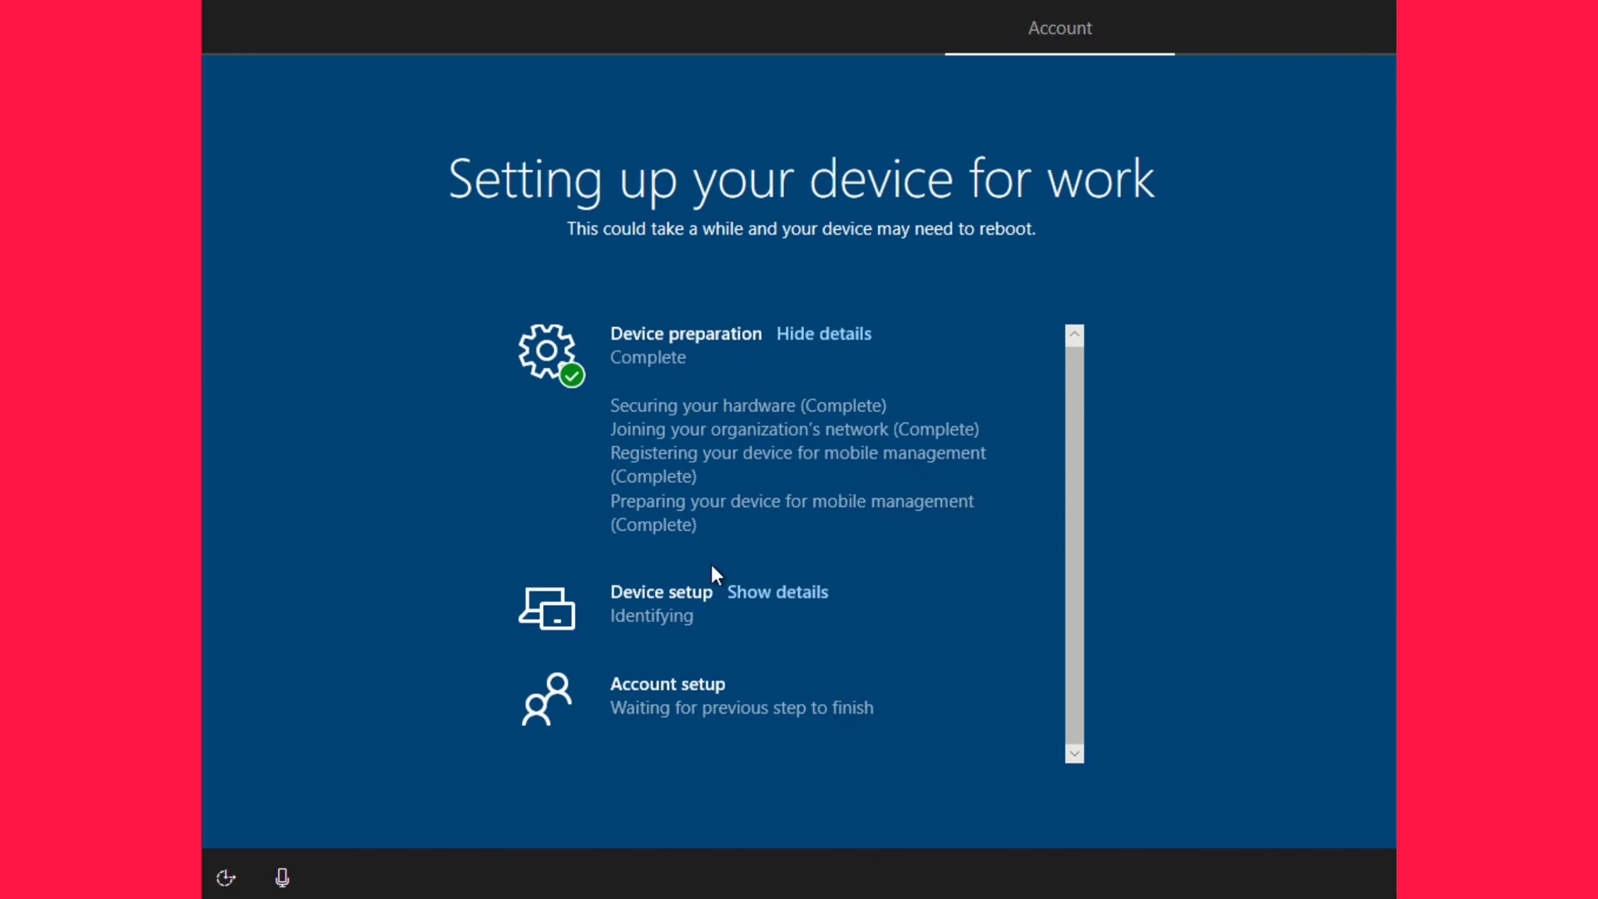
Show the Device setup details and wait for it to complete
left_click(807, 592)
scroll(808, 591, "down", 2)
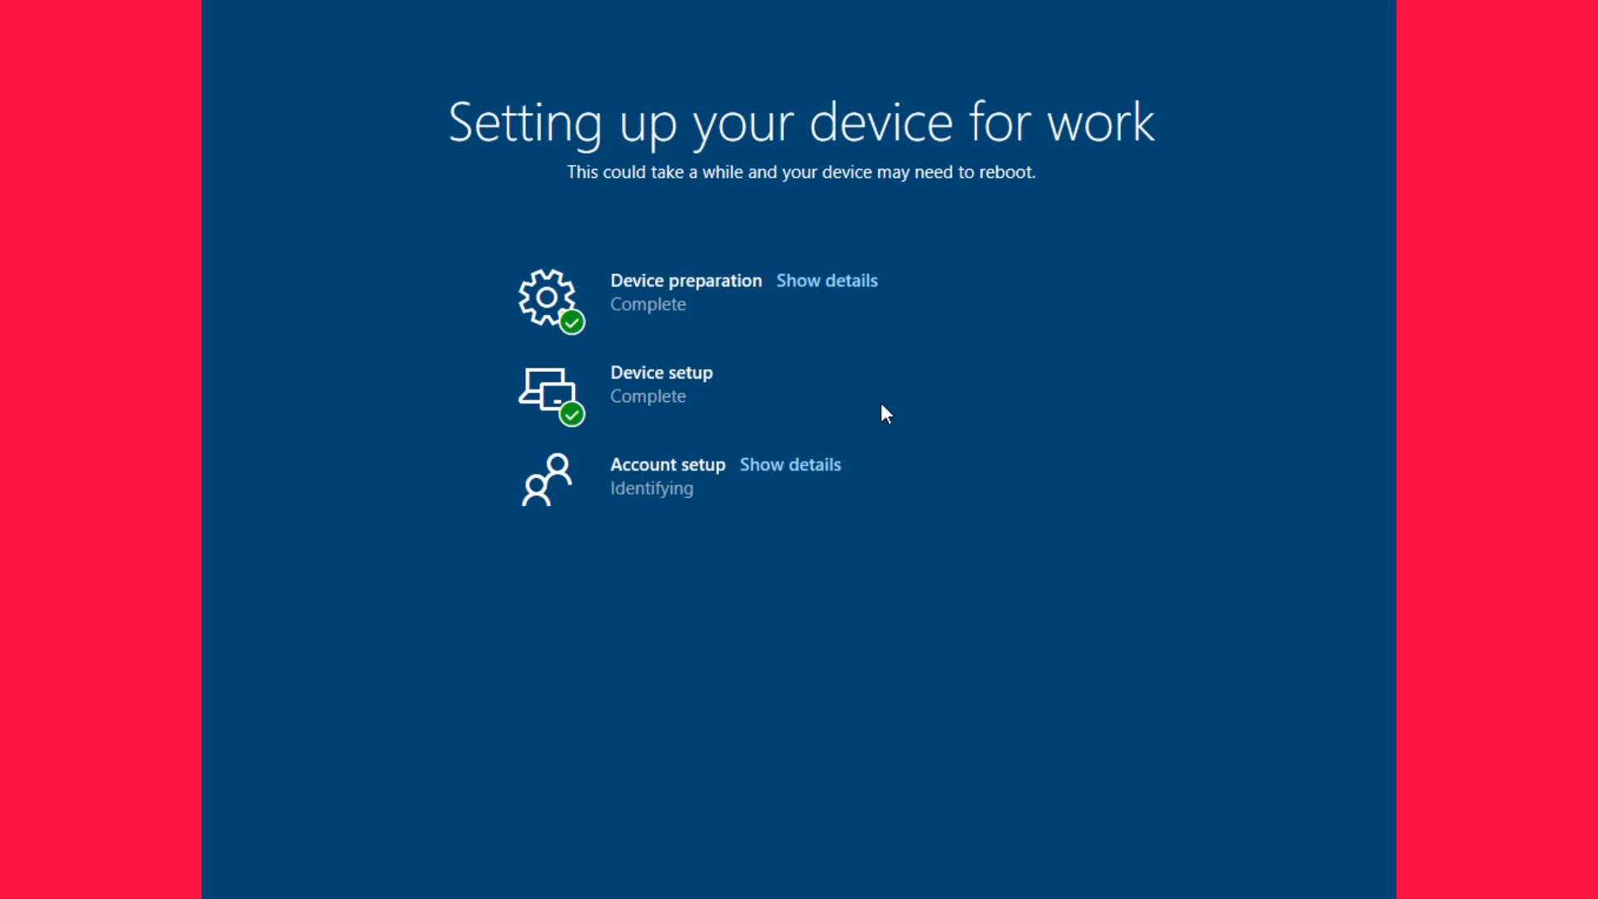
Show the Account setup progress details
left_click(789, 478)
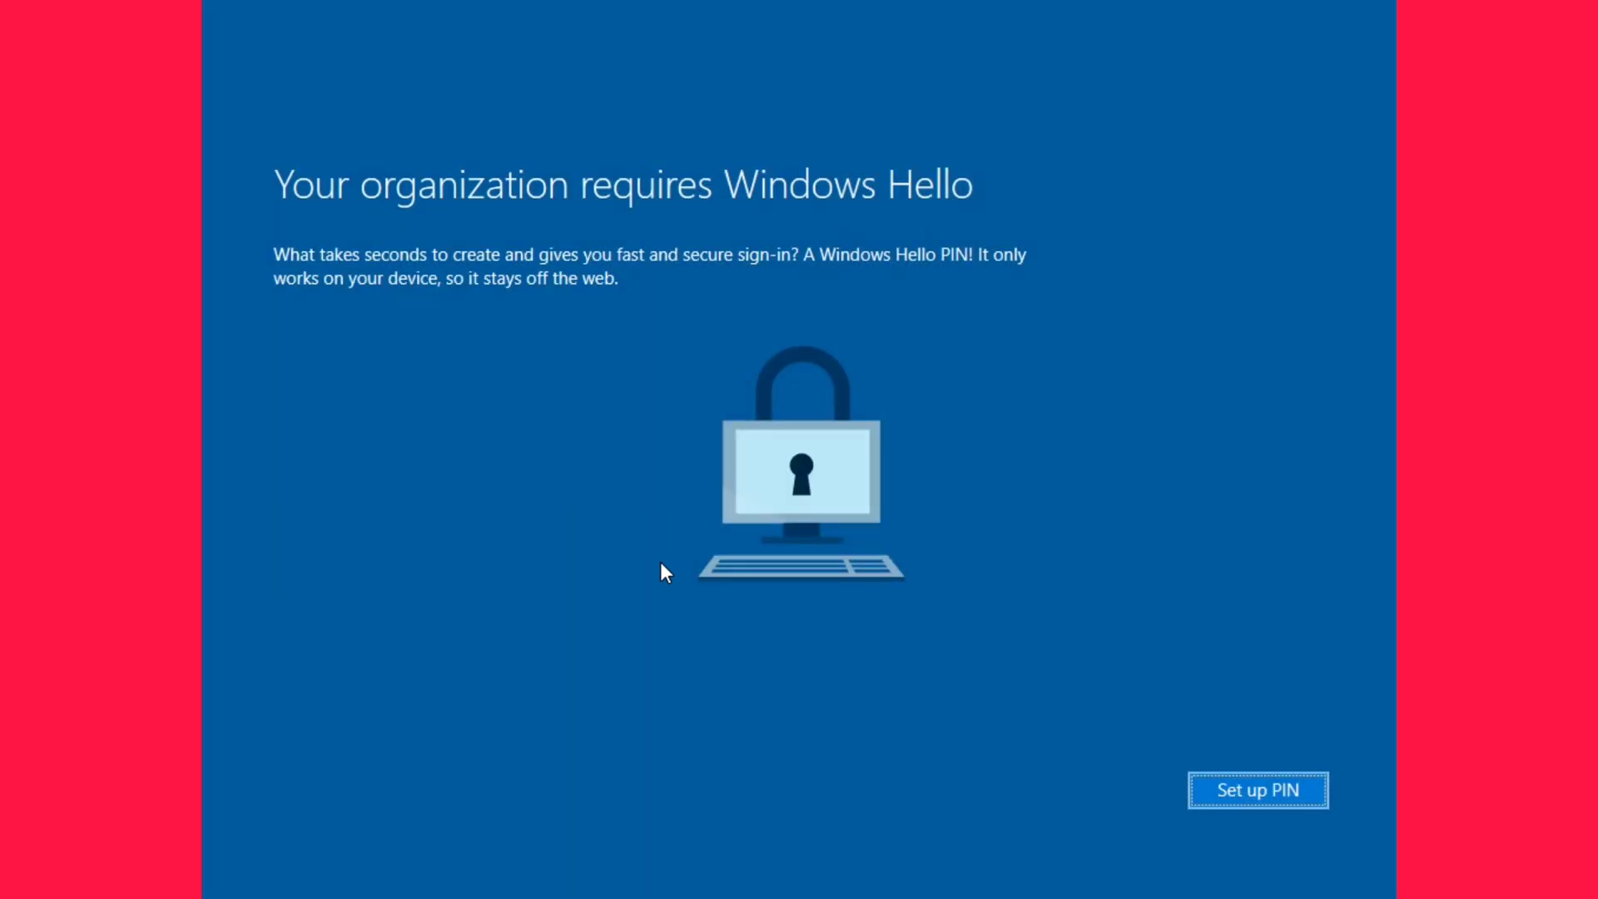
Start Windows Hello PIN setup and submit the texted verification code
left_click(1257, 804)
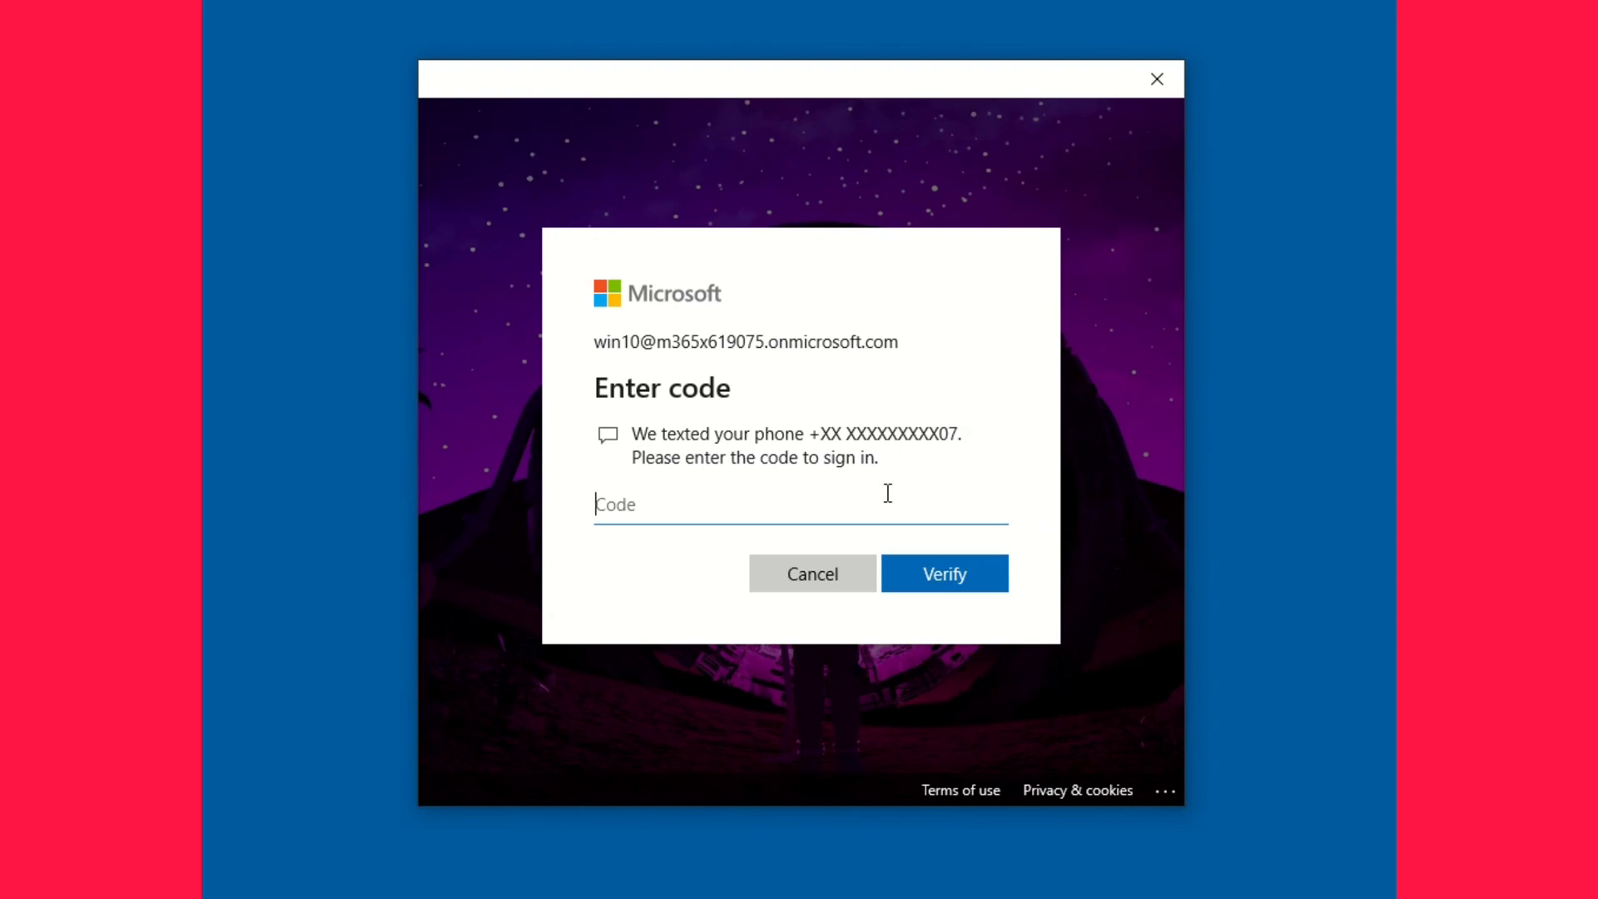
key("Return")
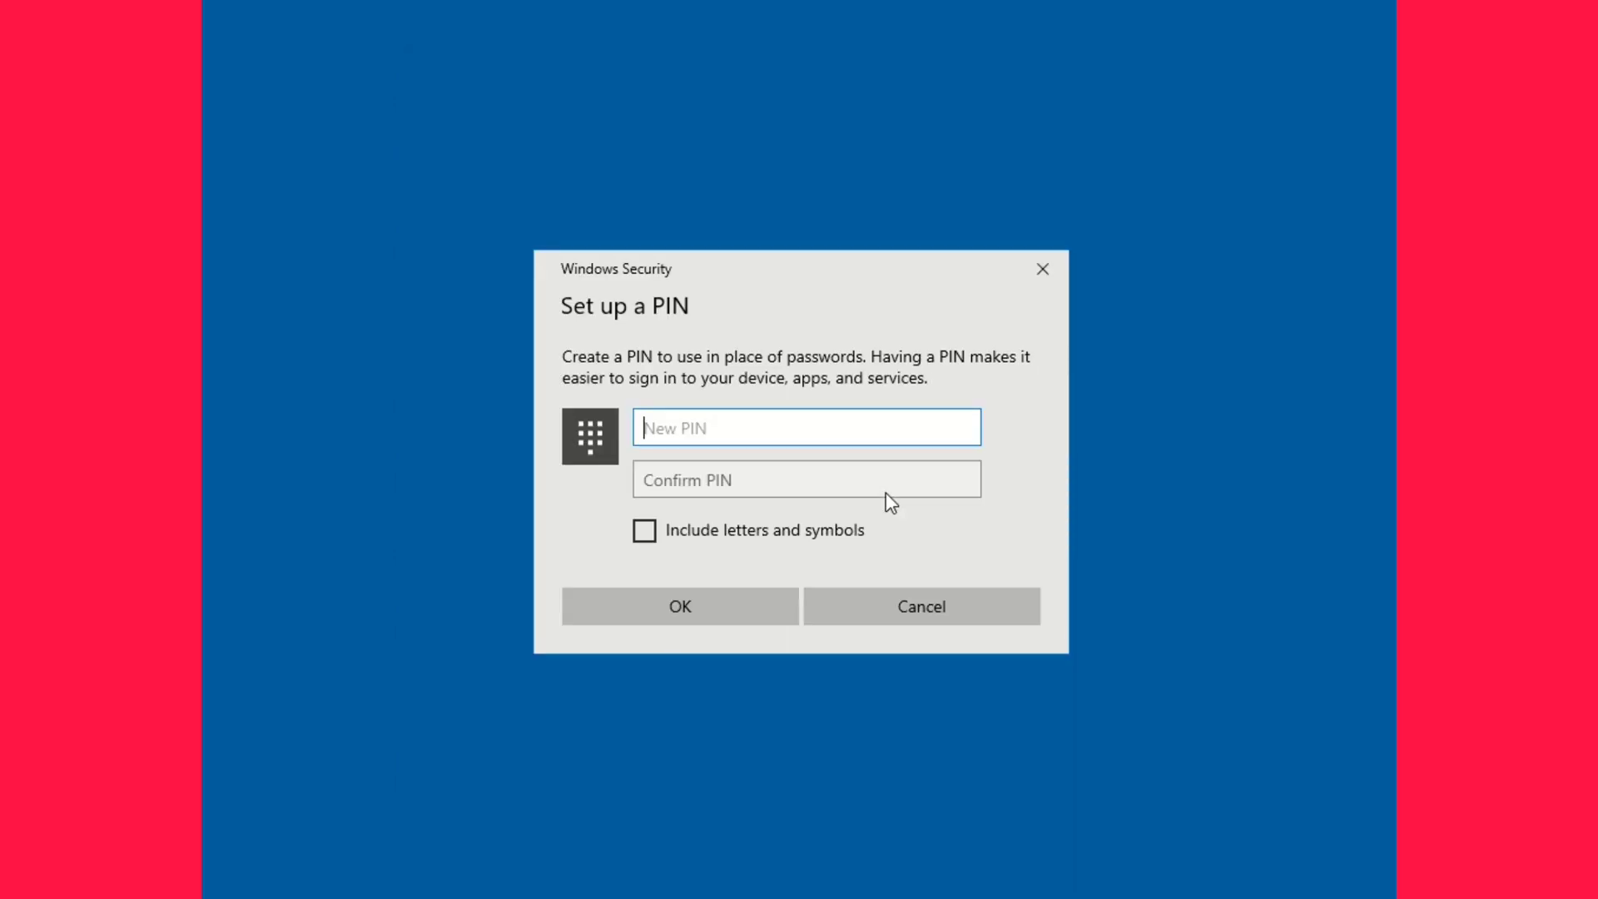
Create and confirm a six-digit PIN, then acknowledge the All set! screen
key("Tab")
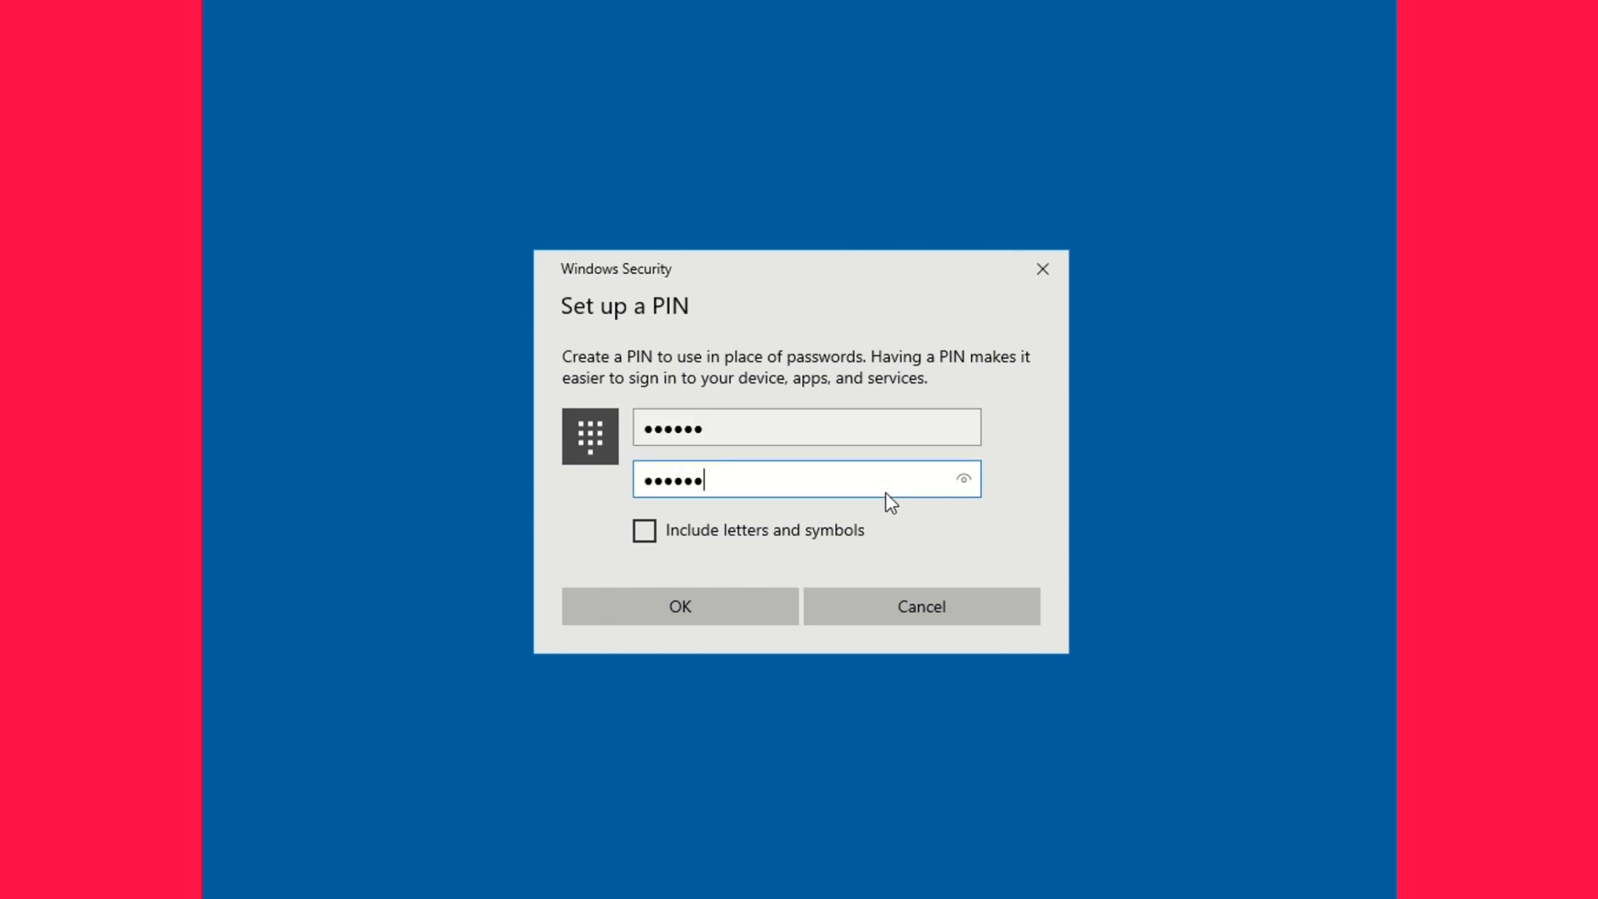
key("Return")
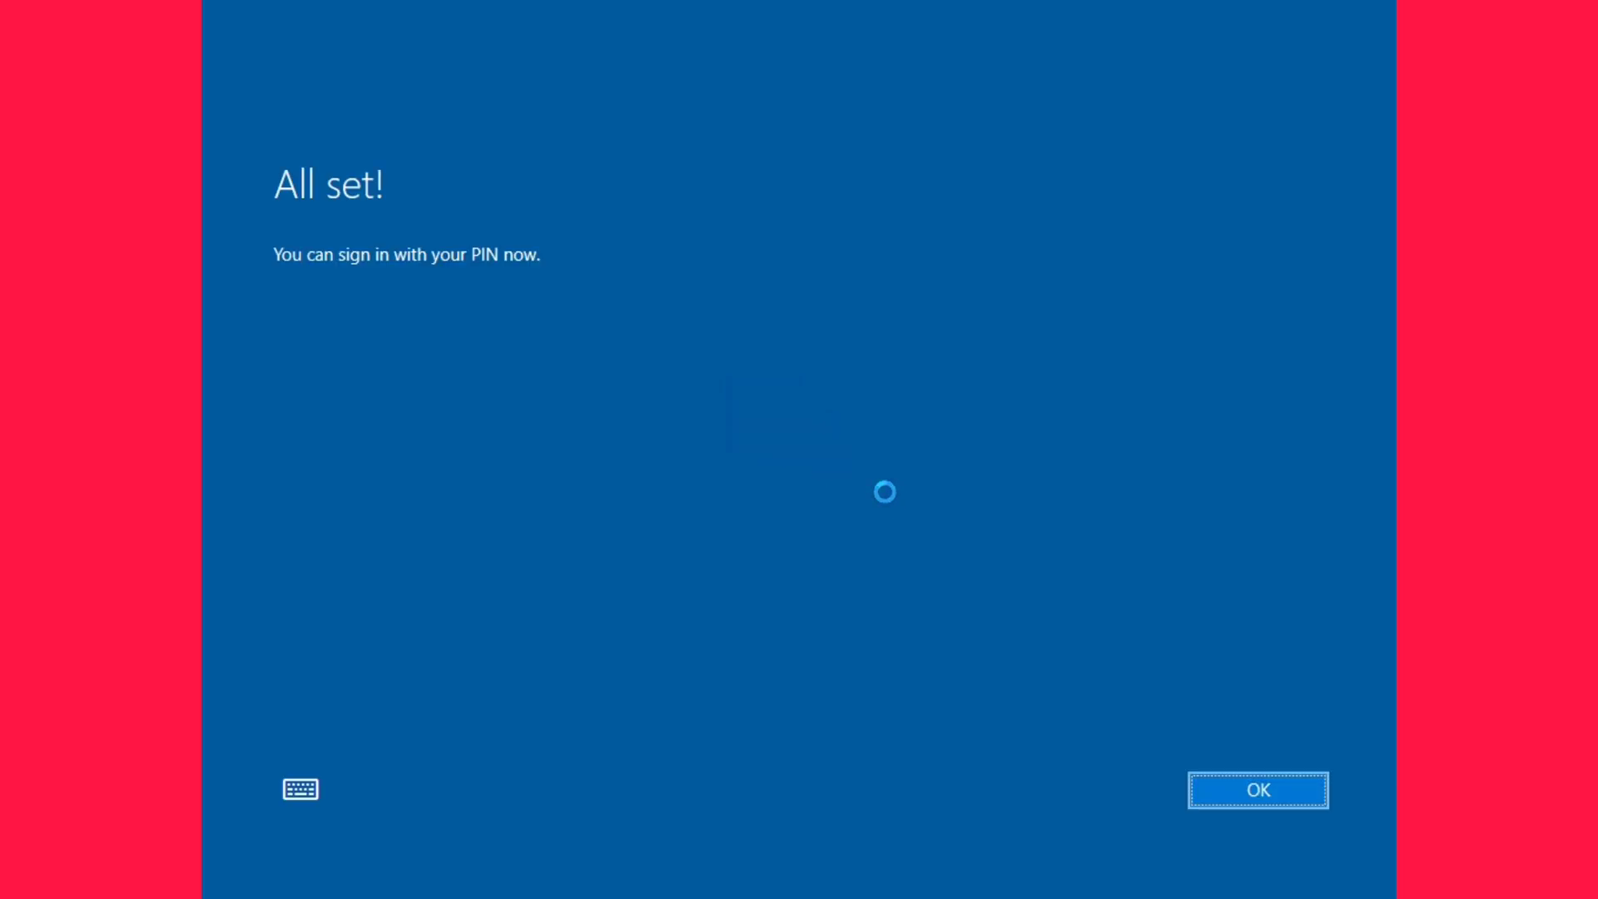
left_click(1232, 787)
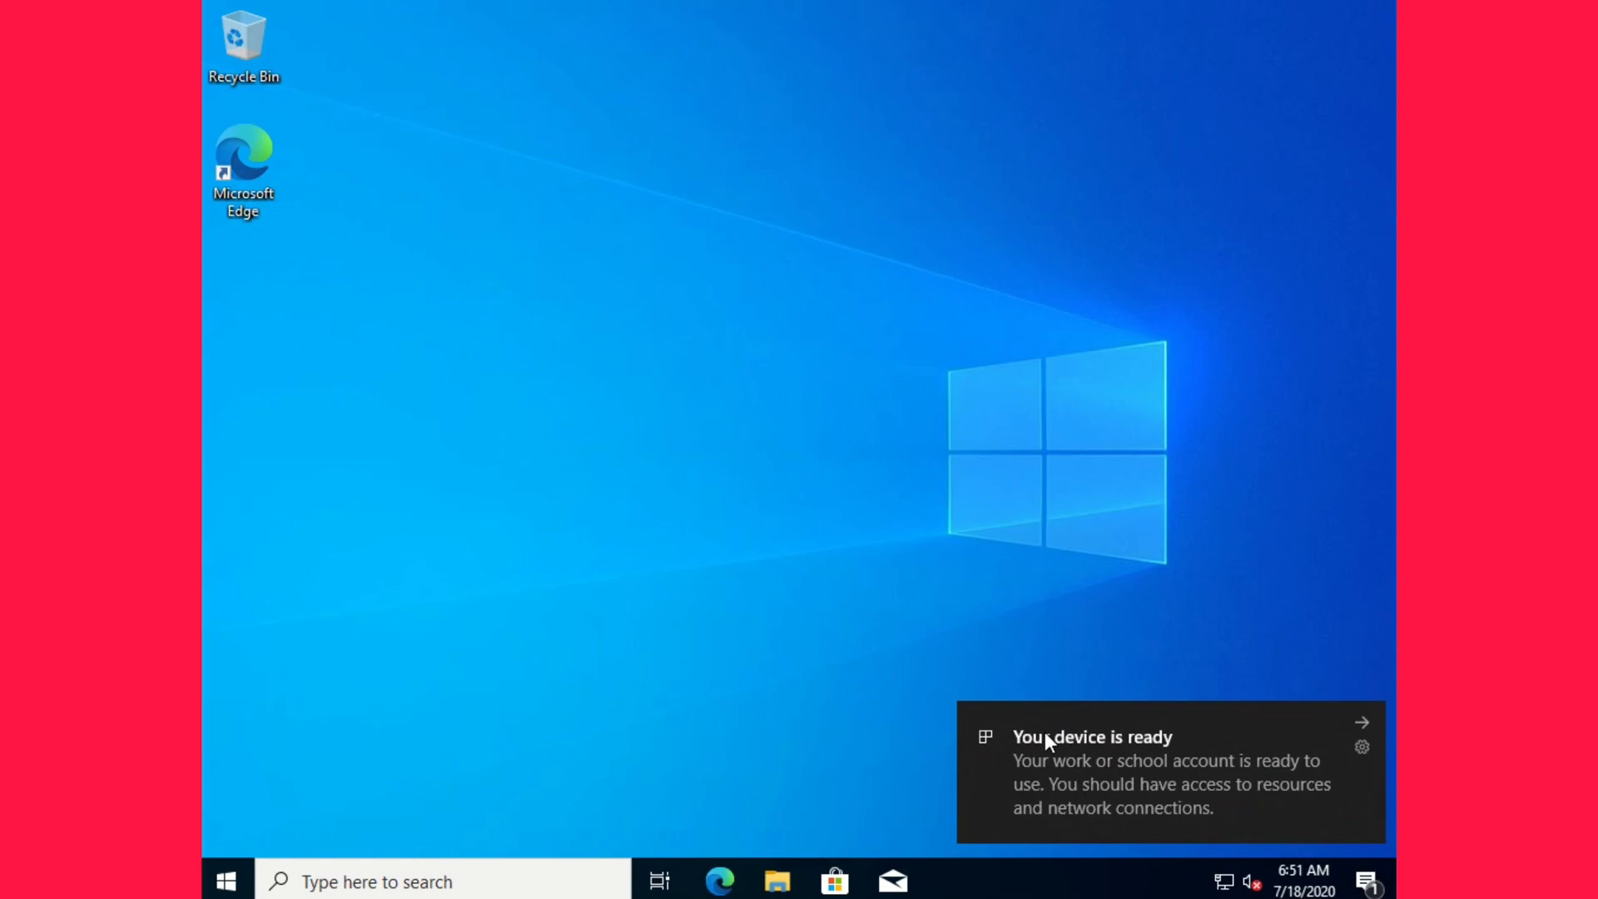
Launch Microsoft Edge from its desktop icon
double_click(226, 200)
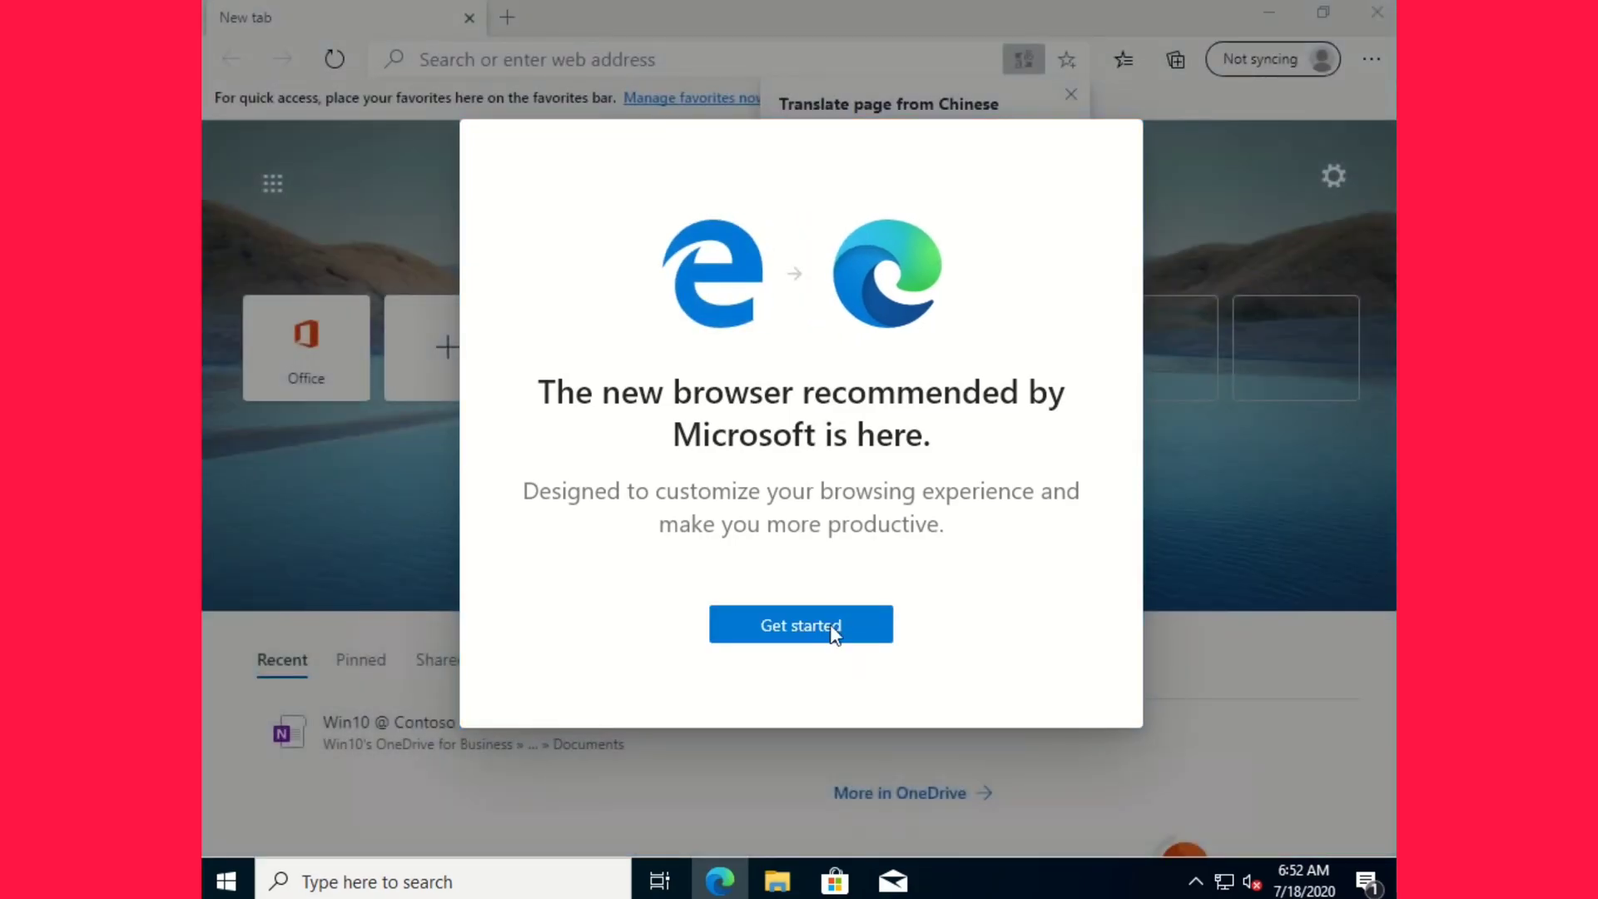
Dismiss Edge's first-run setup, new tab page setup and translate prompt
left_click(831, 629)
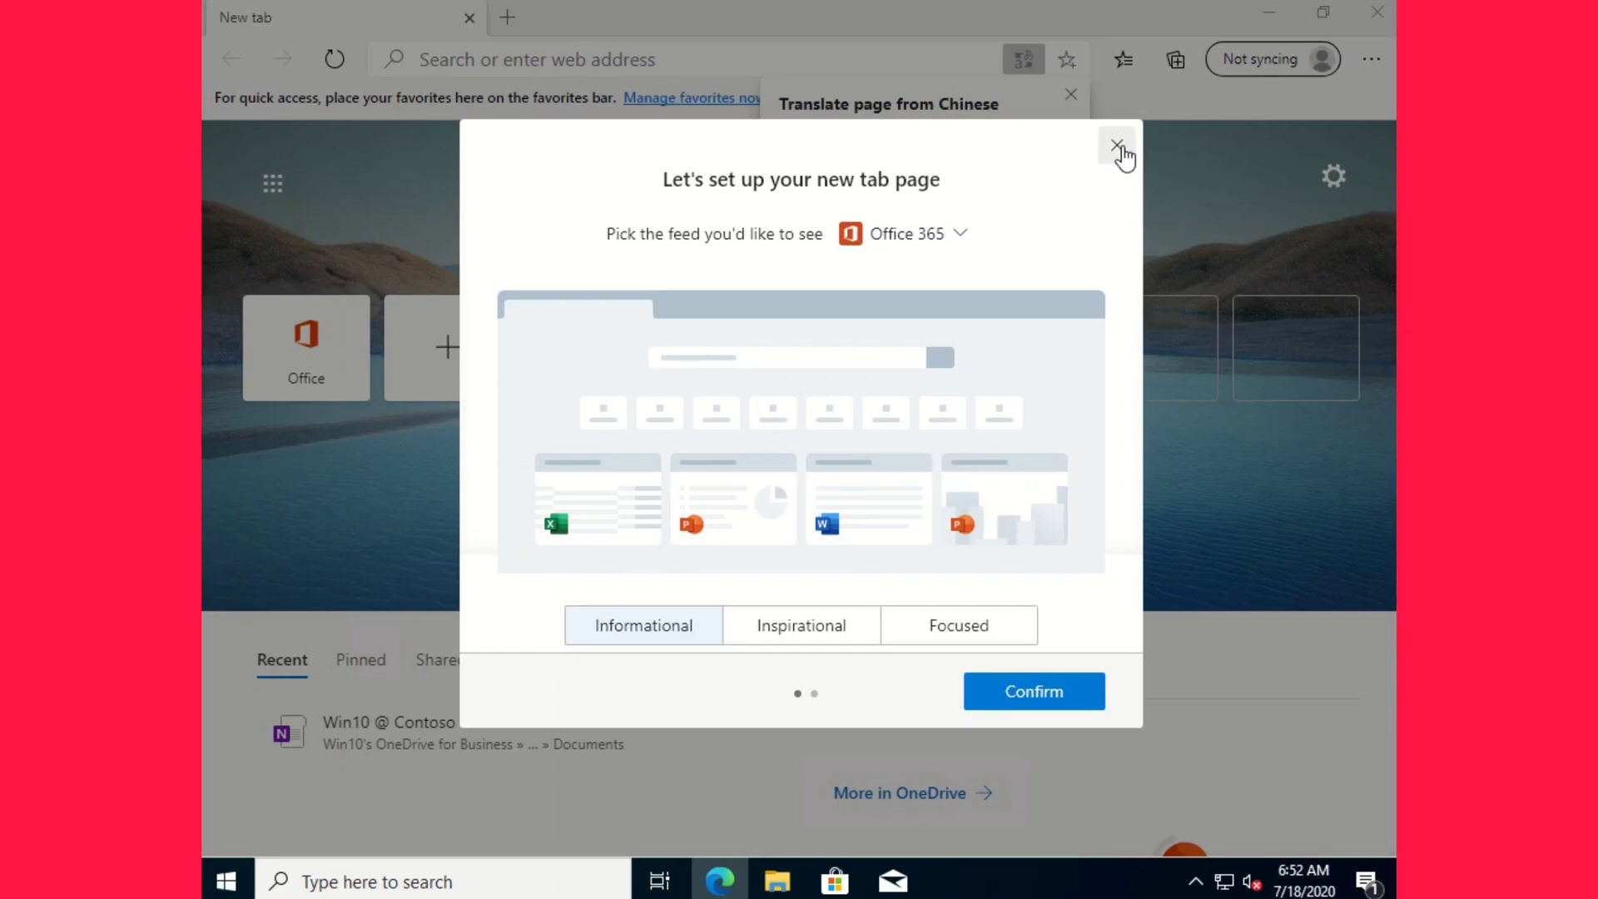
left_click(1117, 146)
left_click(982, 306)
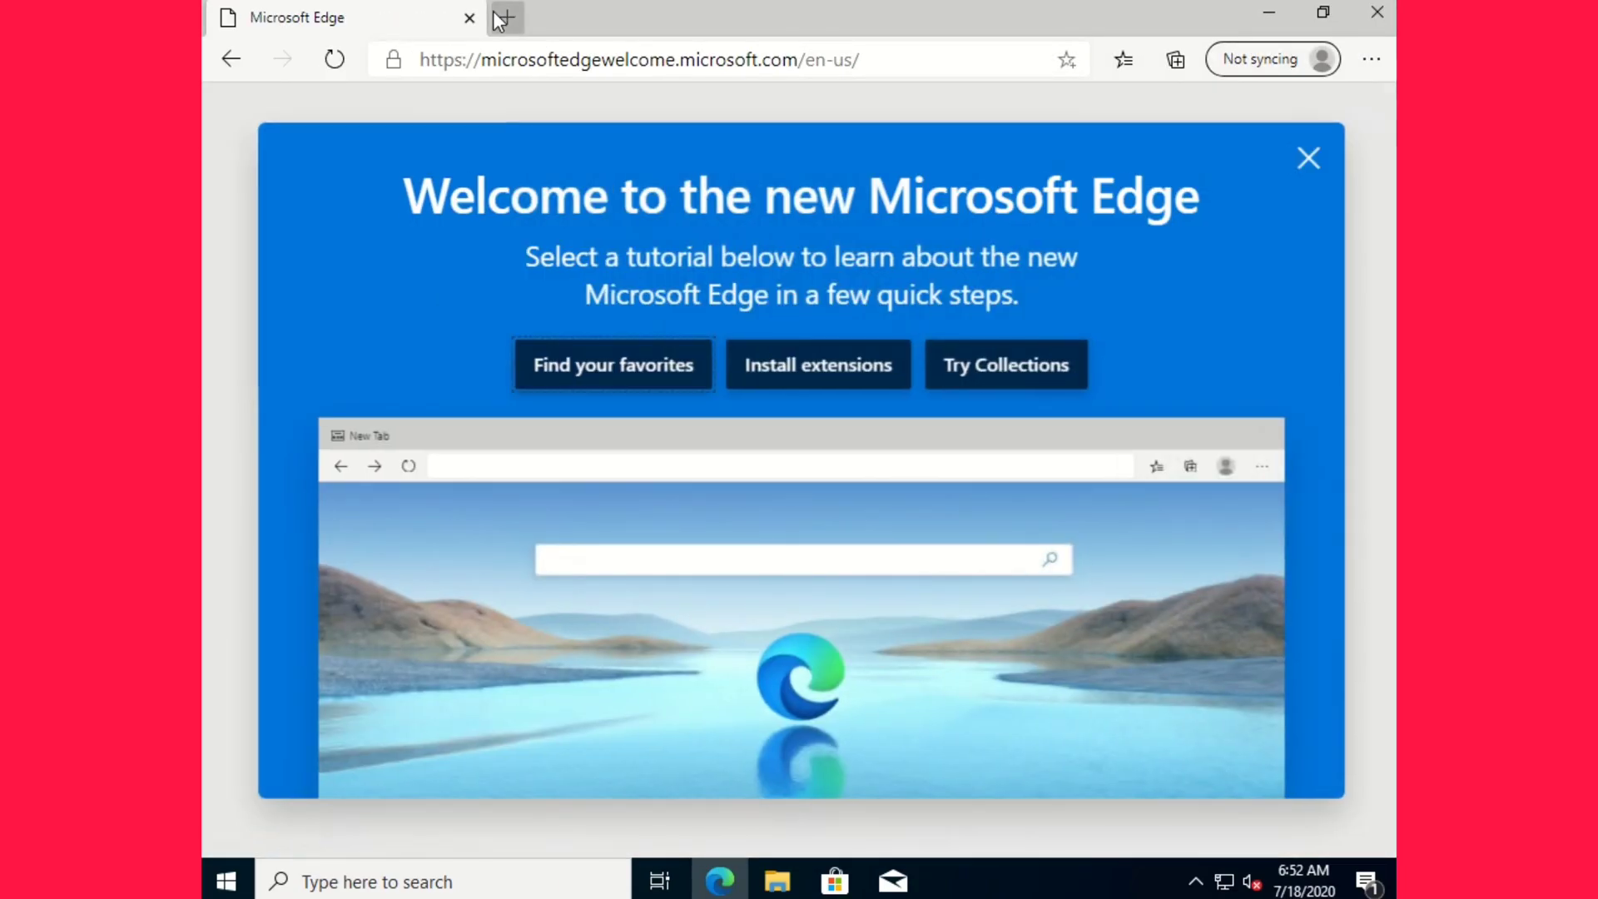
Go to portal.office.com in a new tab
left_click(509, 18)
type("porta")
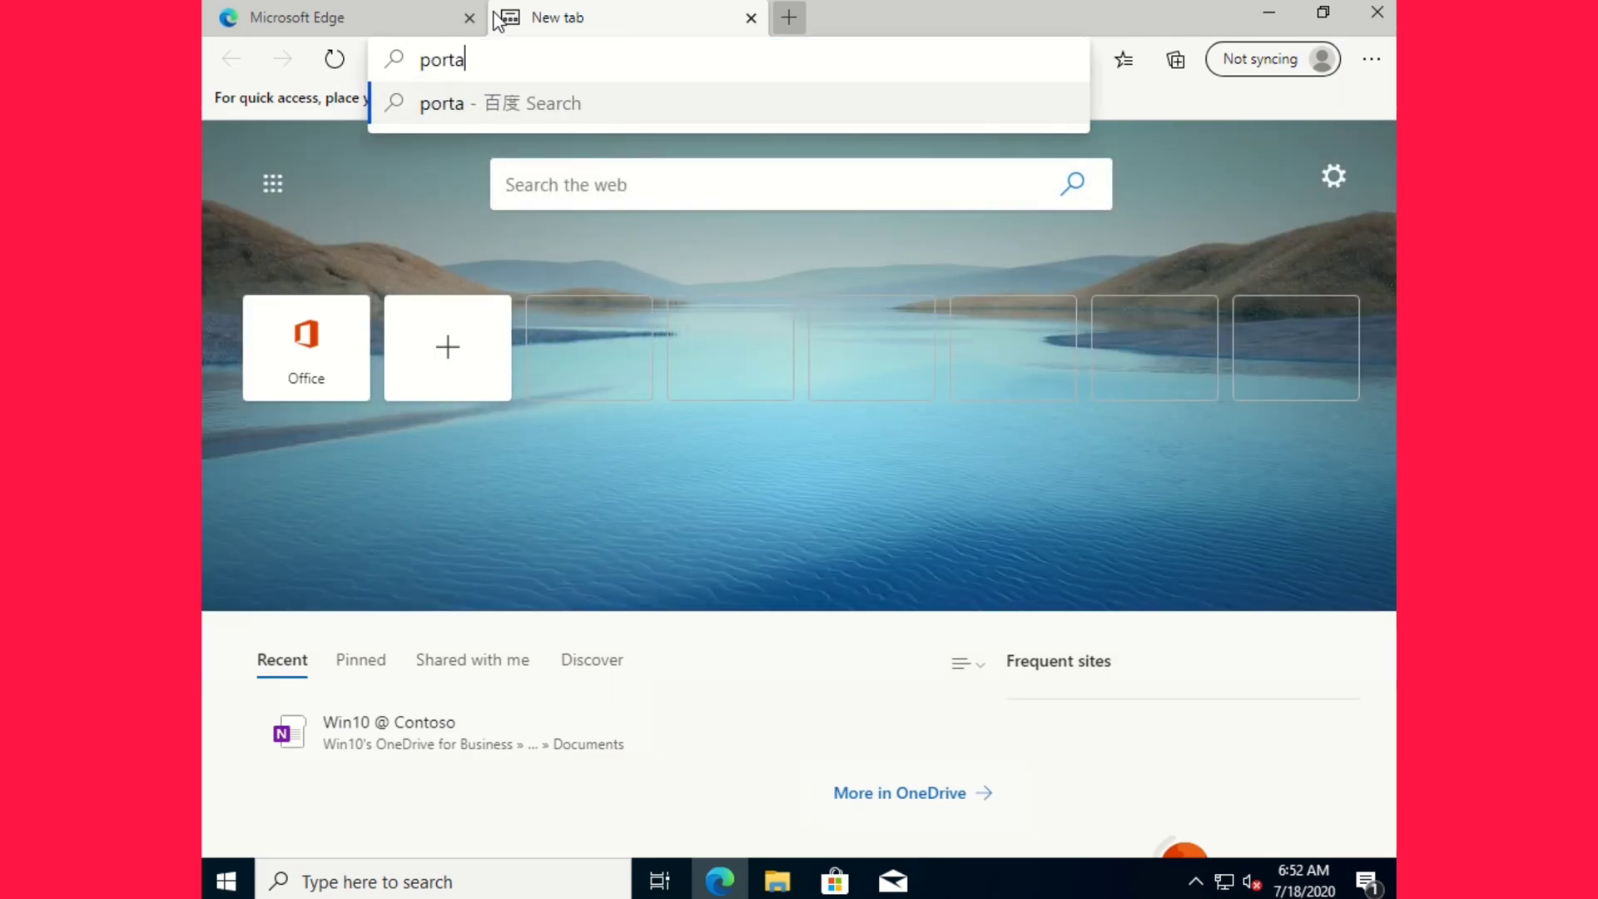
type("l.office.com")
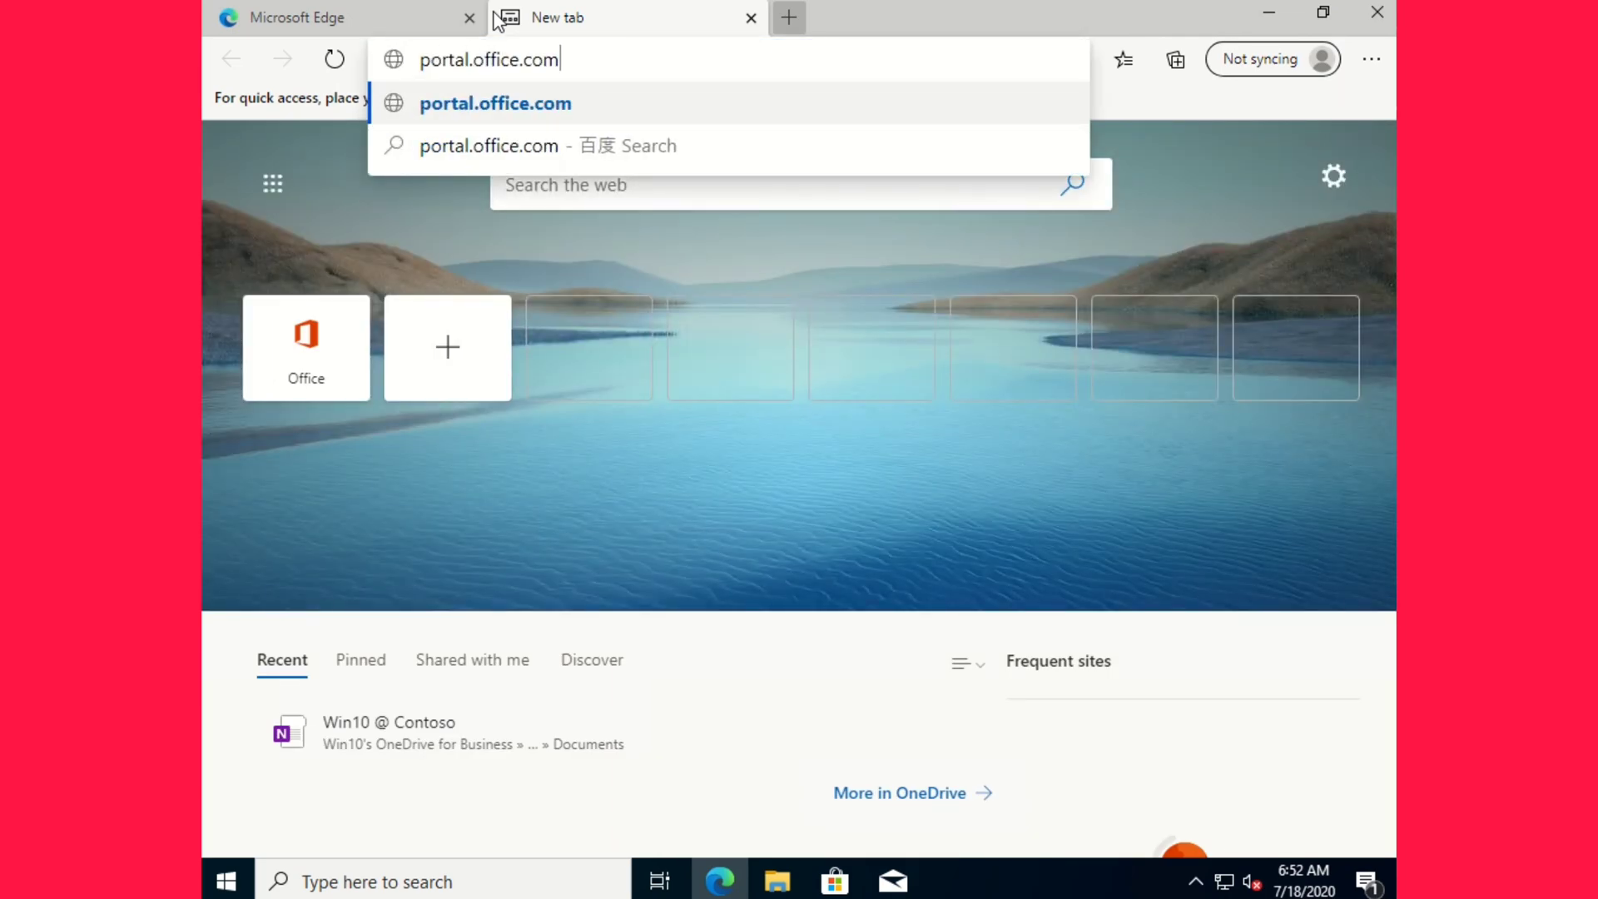
key("Return")
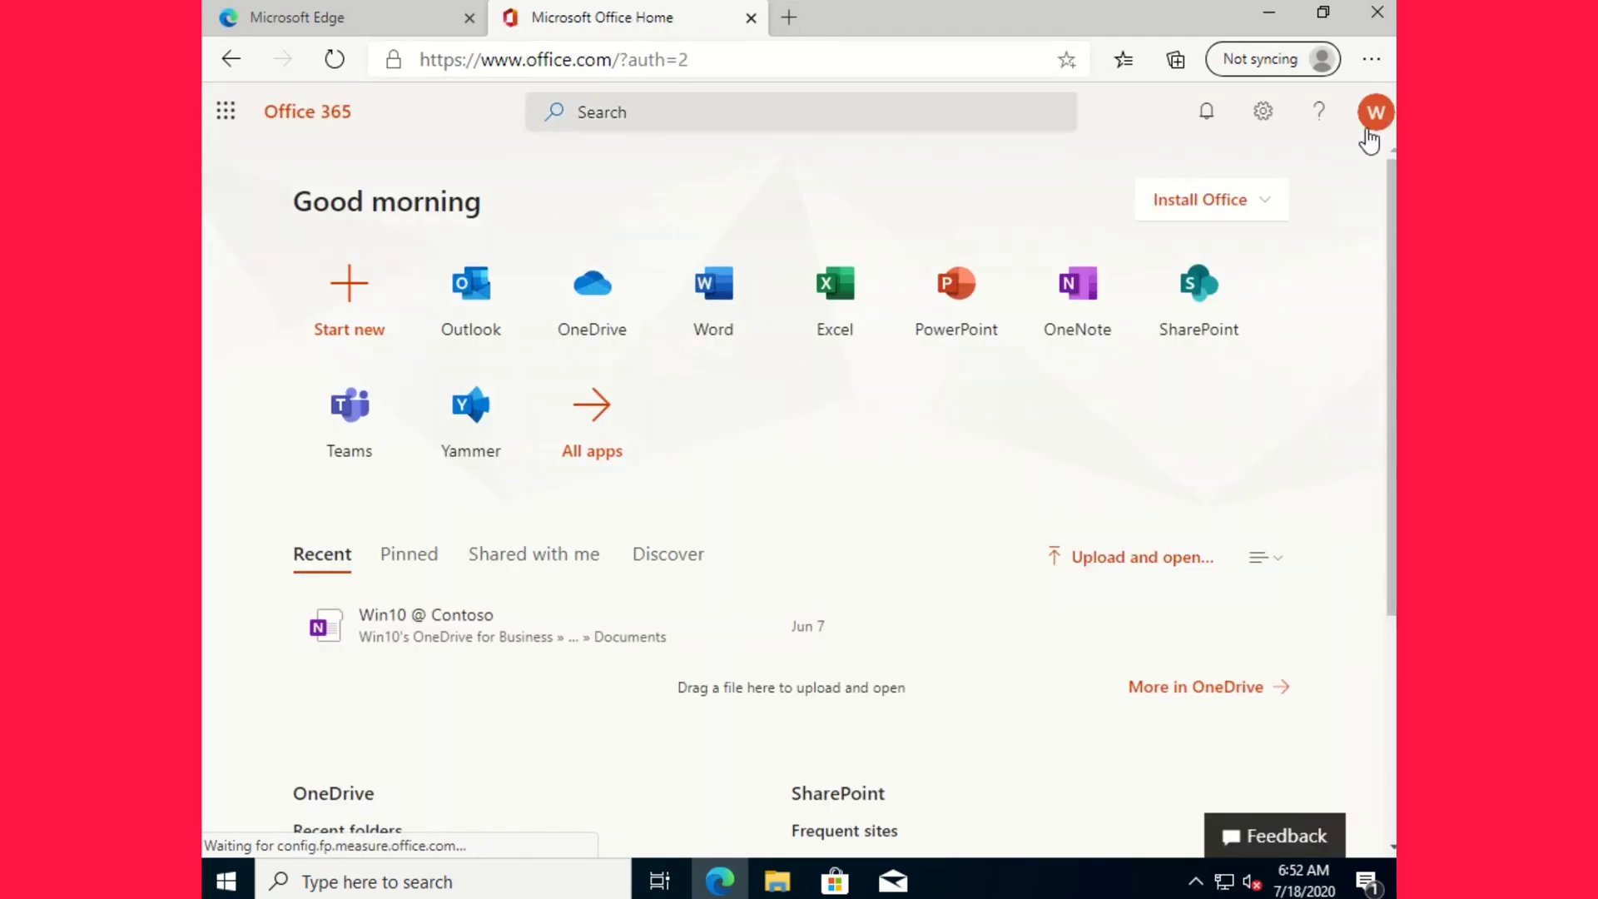
Check the signed-in work account in Office 365, then minimize Edge to the desktop
left_click(1375, 113)
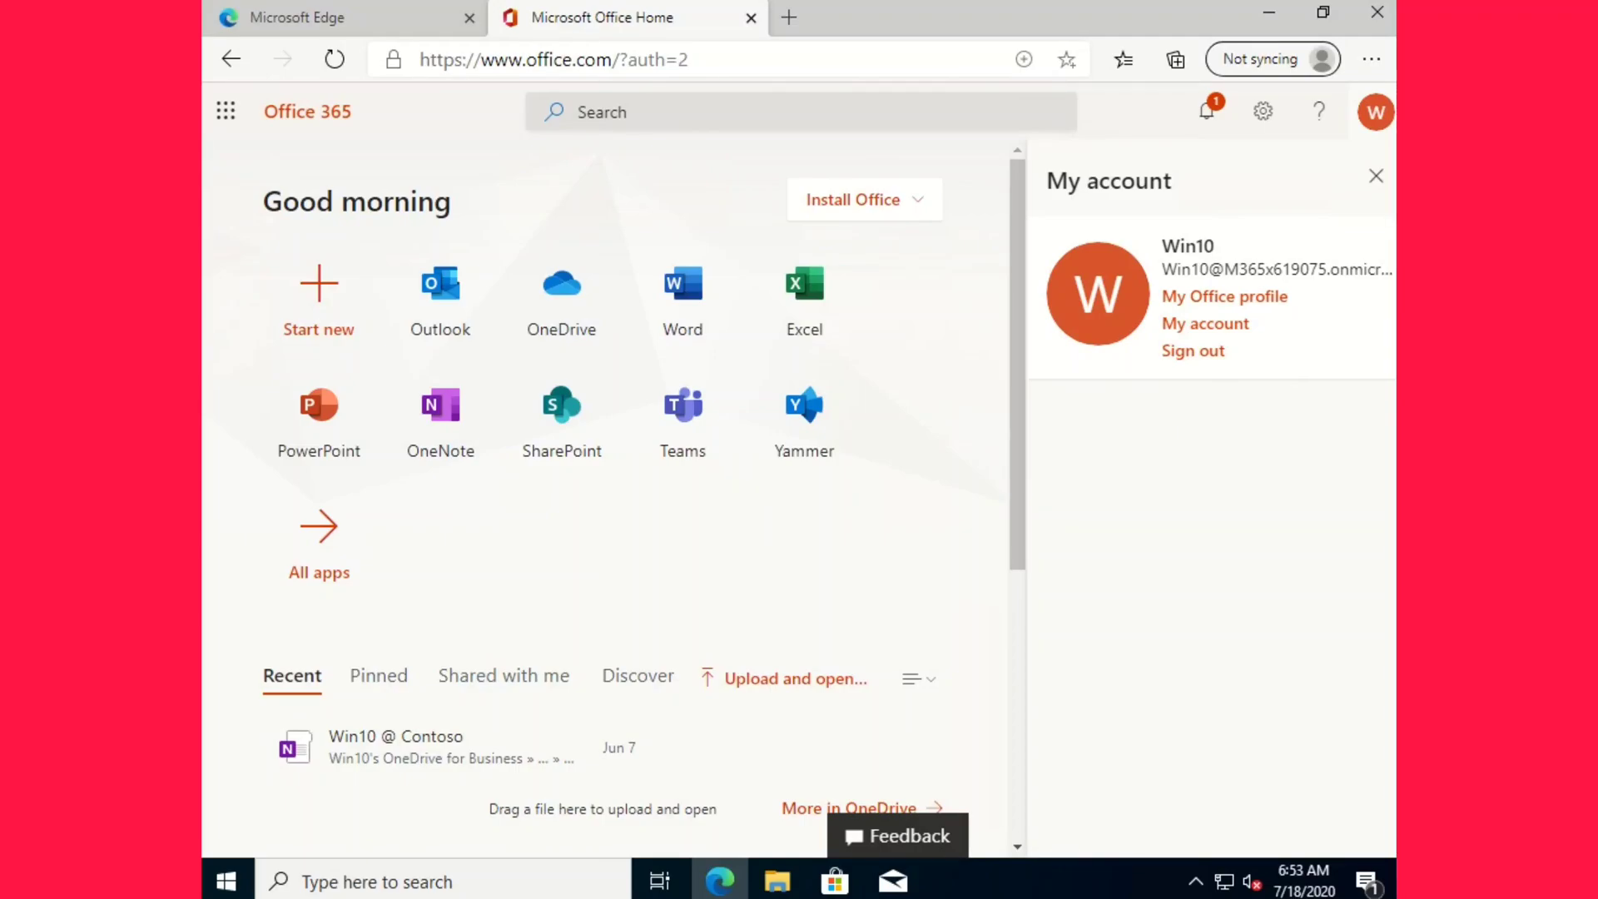
left_click(1263, 6)
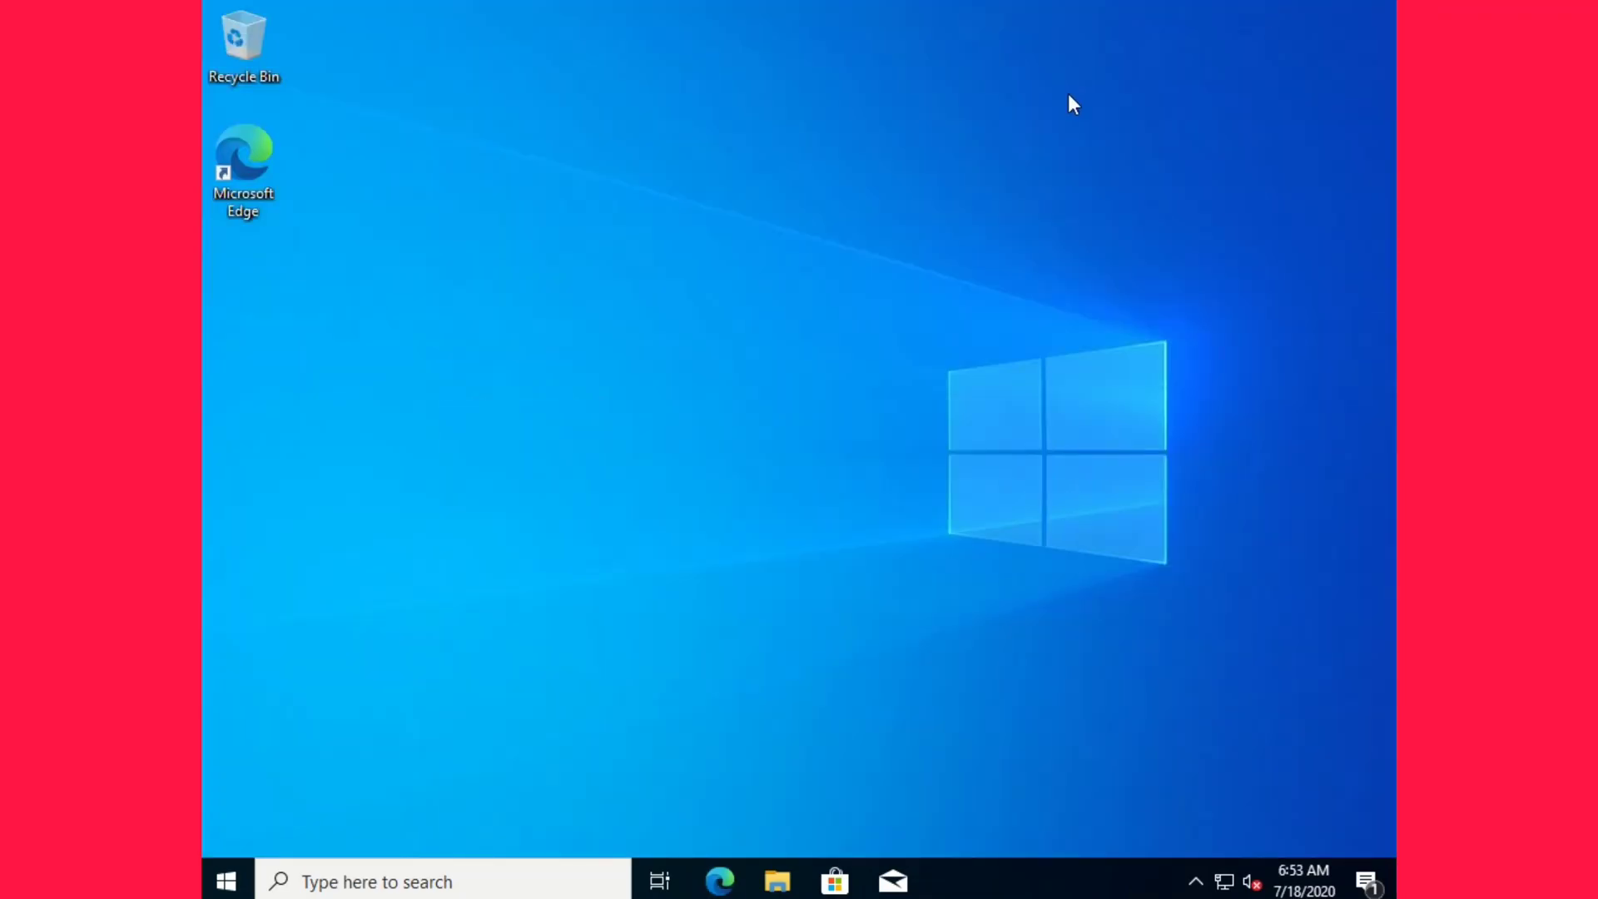
Refresh the desktop and open the first Windows Autopilot device's details
right_click(1067, 93)
left_click(1136, 163)
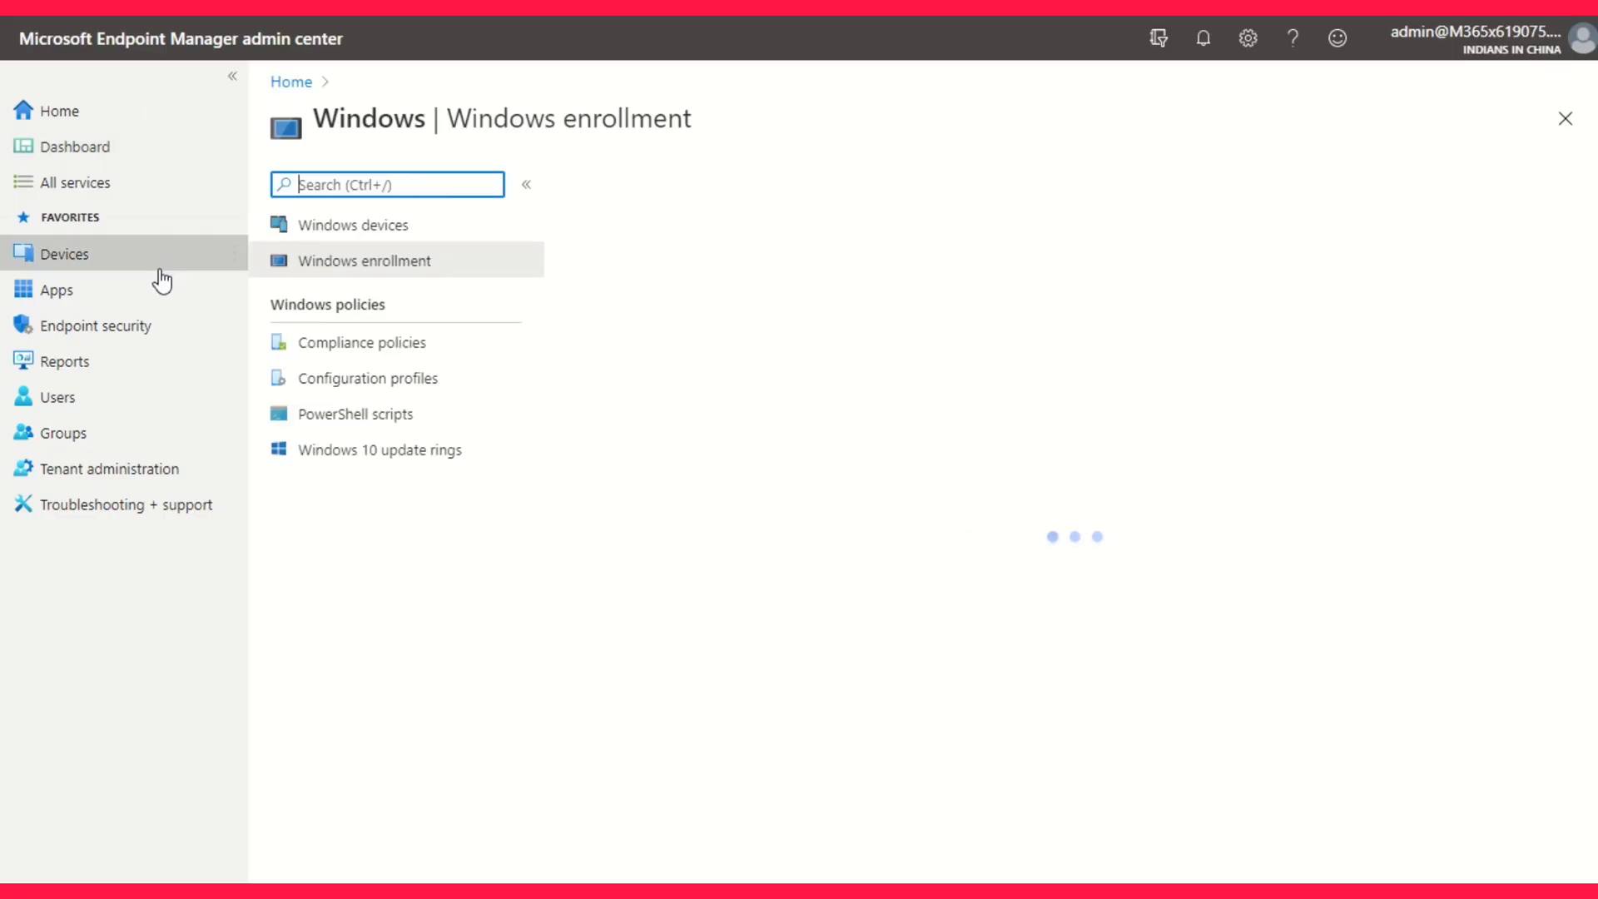
left_click(1115, 651)
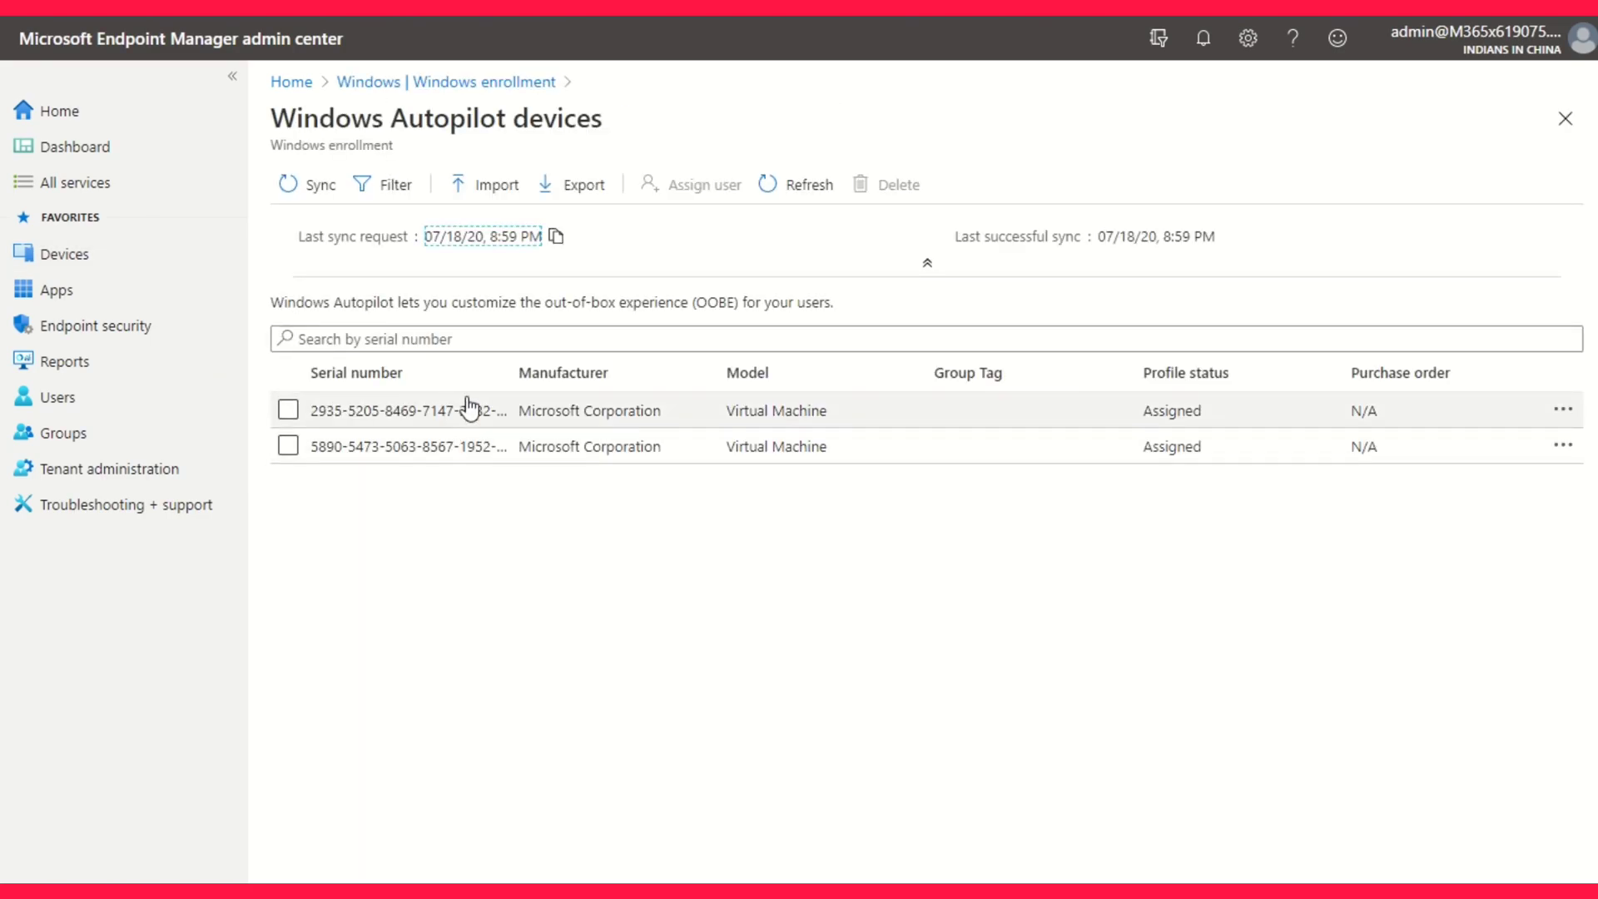
left_click(471, 409)
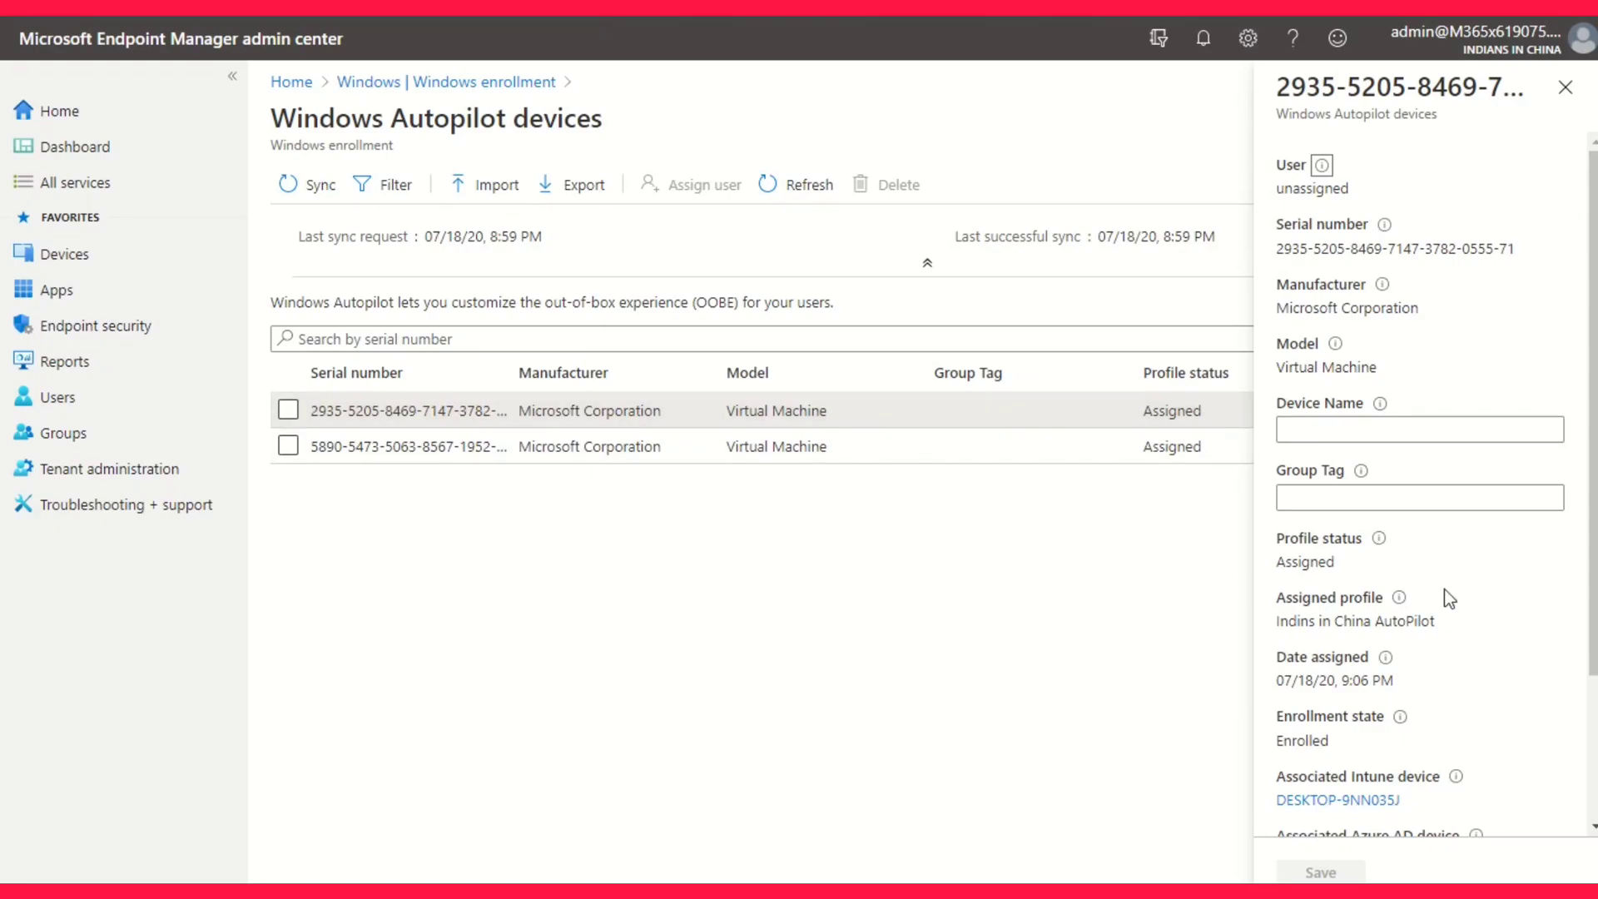
Check the device's Assigned profile, Enrolled state and associated Intune device name
scroll(1454, 588, "down", 1)
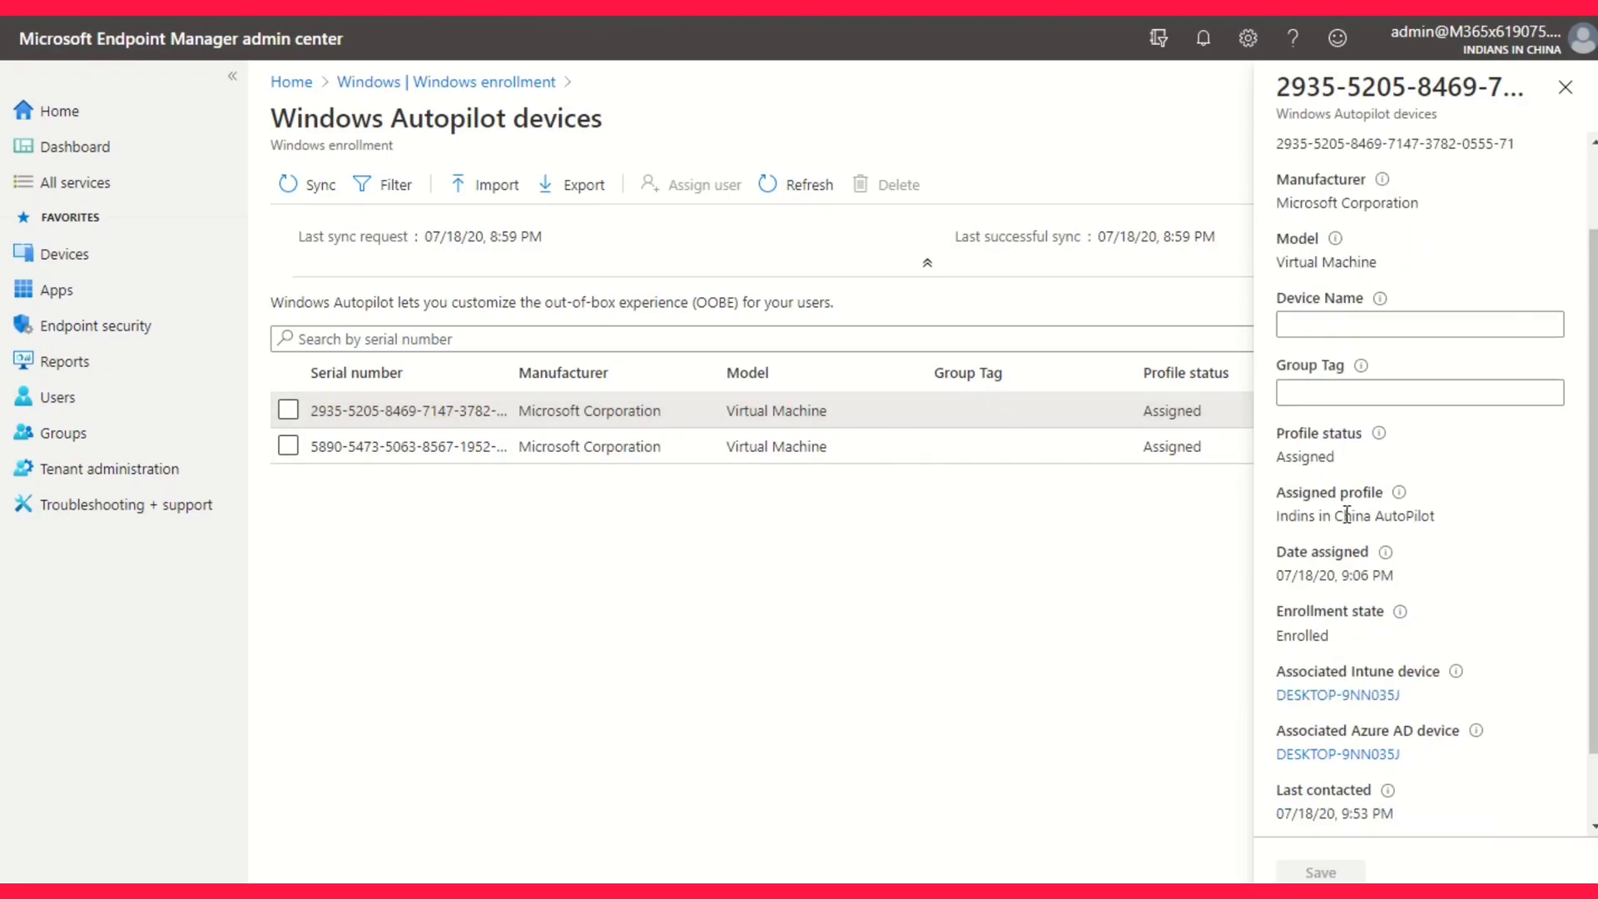
left_click_drag(1335, 516, 1467, 517)
left_click(1466, 522)
left_click_drag(1331, 636, 1292, 639)
left_click(1346, 643)
scroll(1341, 653, "down", 1)
mouse_move(1405, 610)
left_mouse_down()
mouse_move(1278, 606)
mouse_move(1278, 586)
mouse_move(1427, 591)
left_mouse_up()
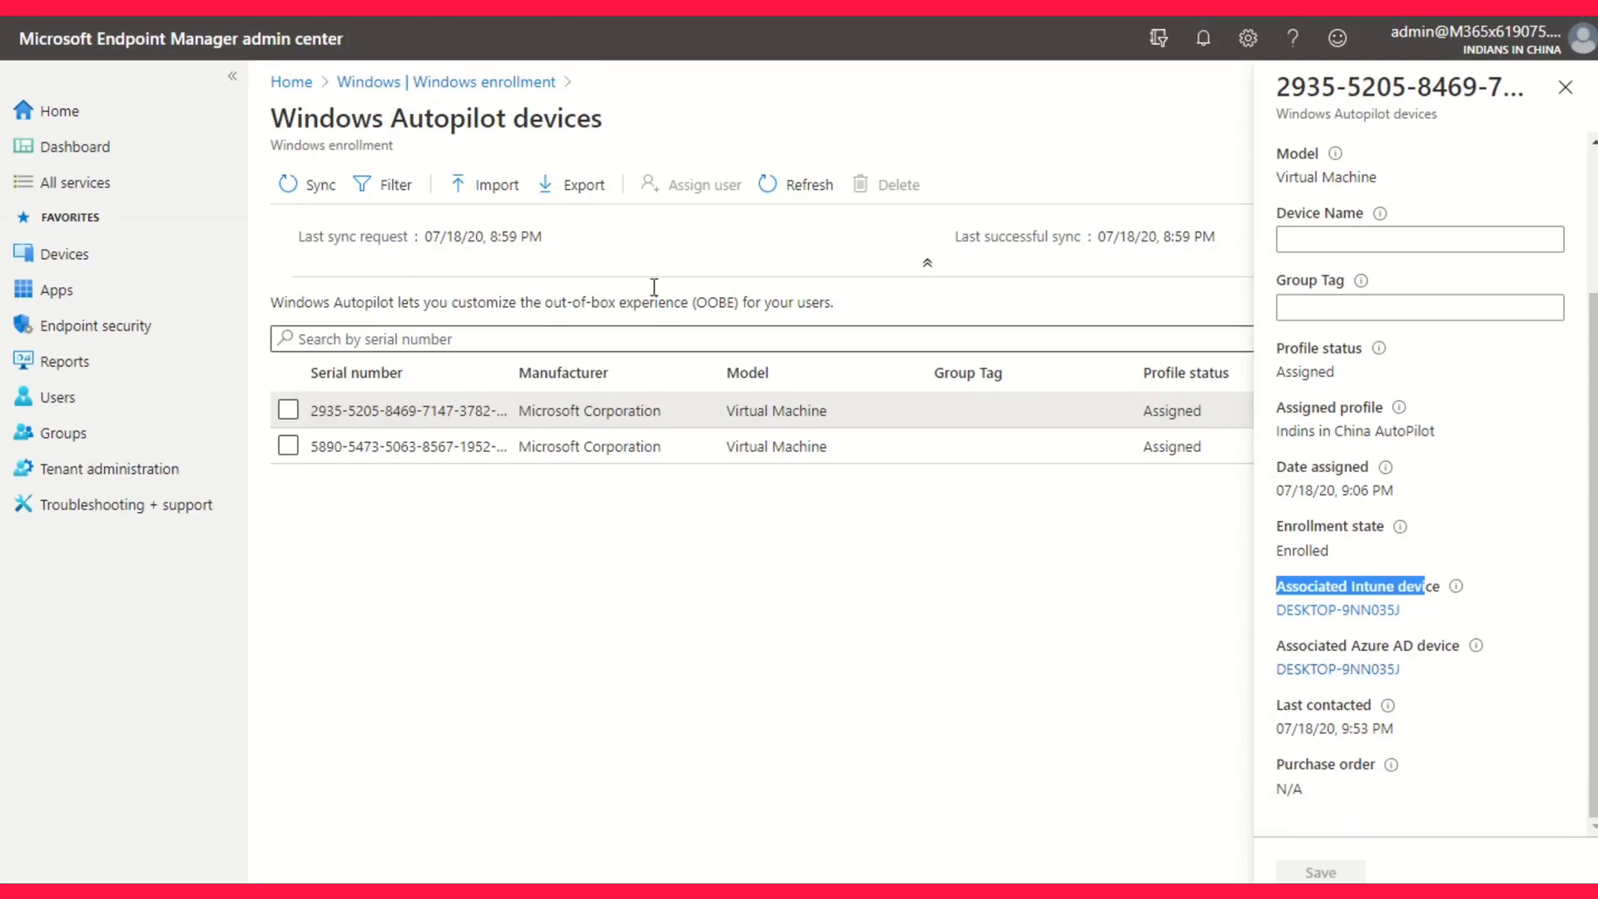
left_click(192, 270)
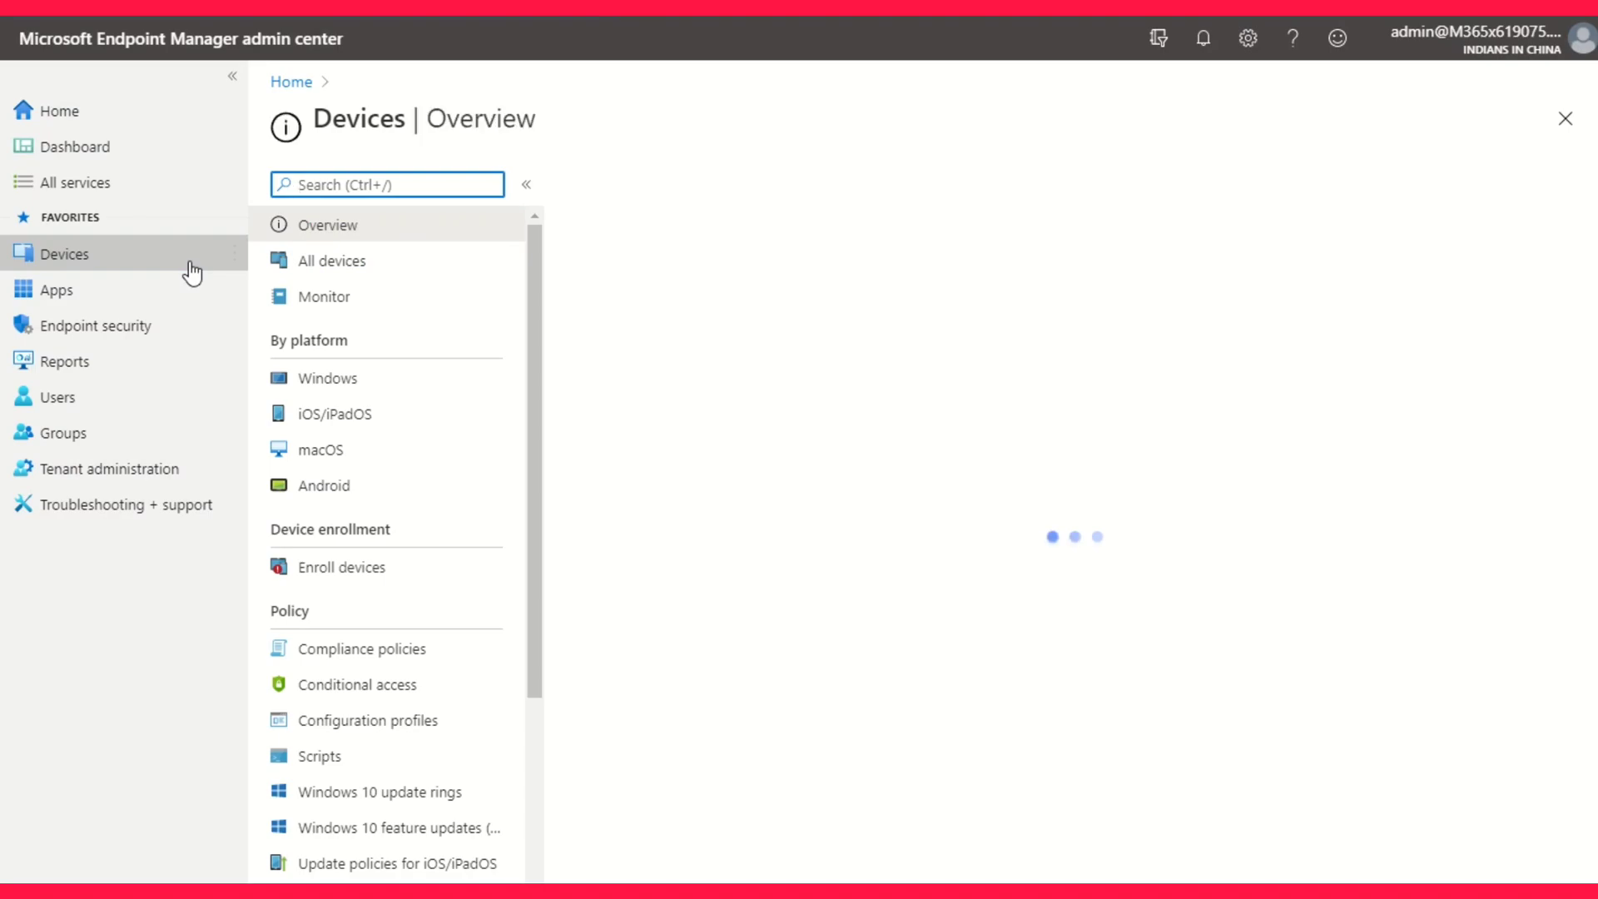
Open DESKTOP-9NN035J from the Windows devices list, note its serial number, and show its Managed Apps
left_click(407, 381)
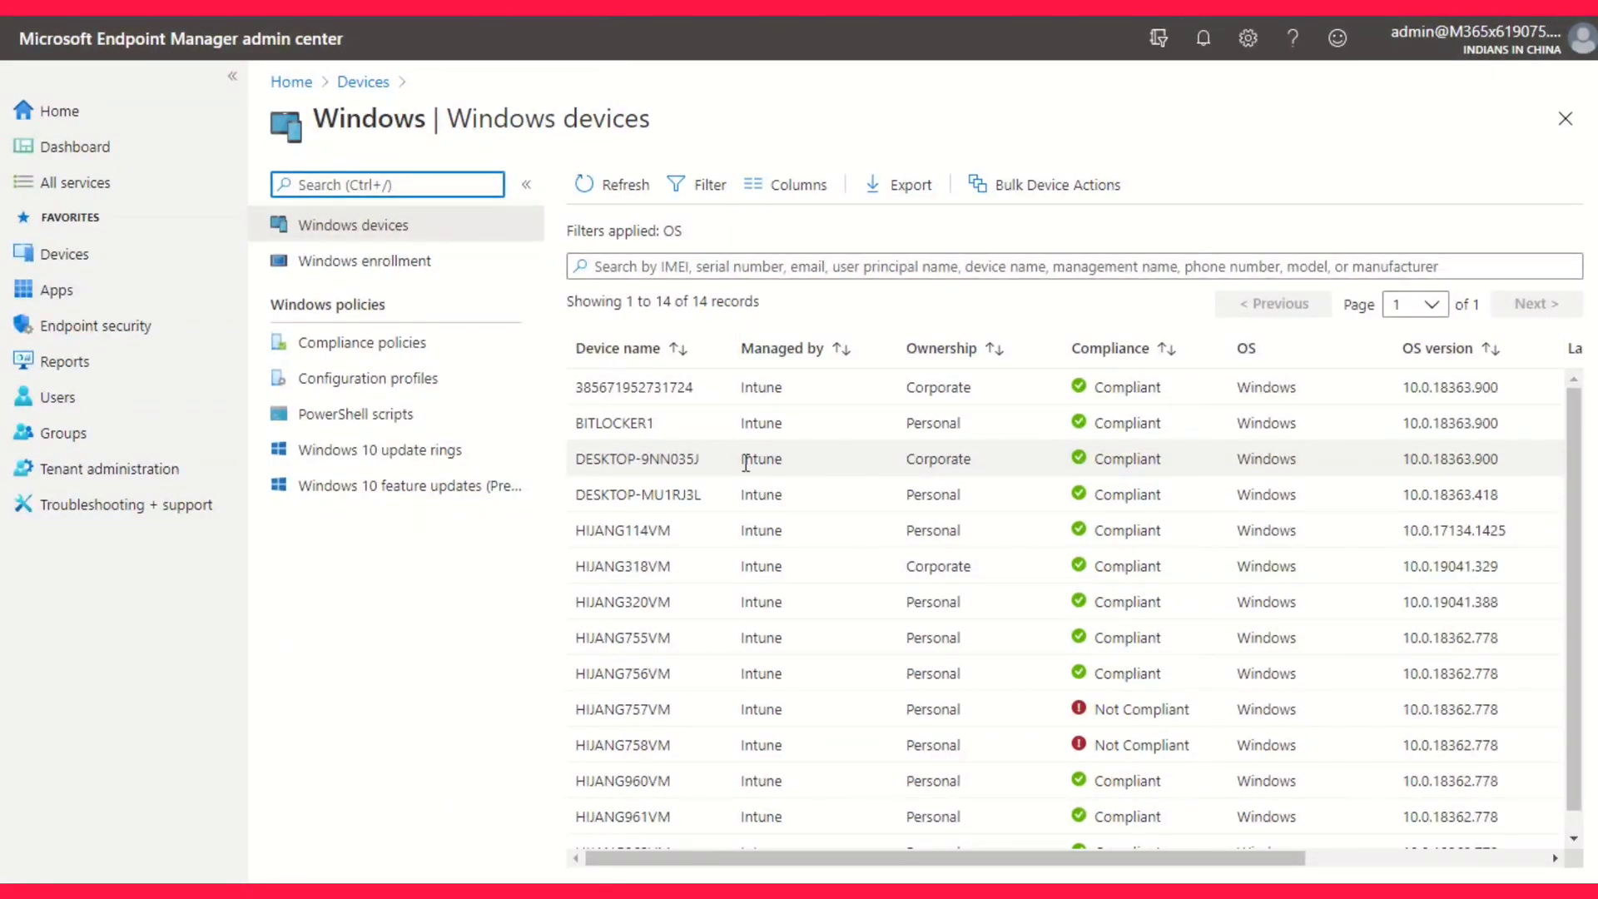
left_click(746, 460)
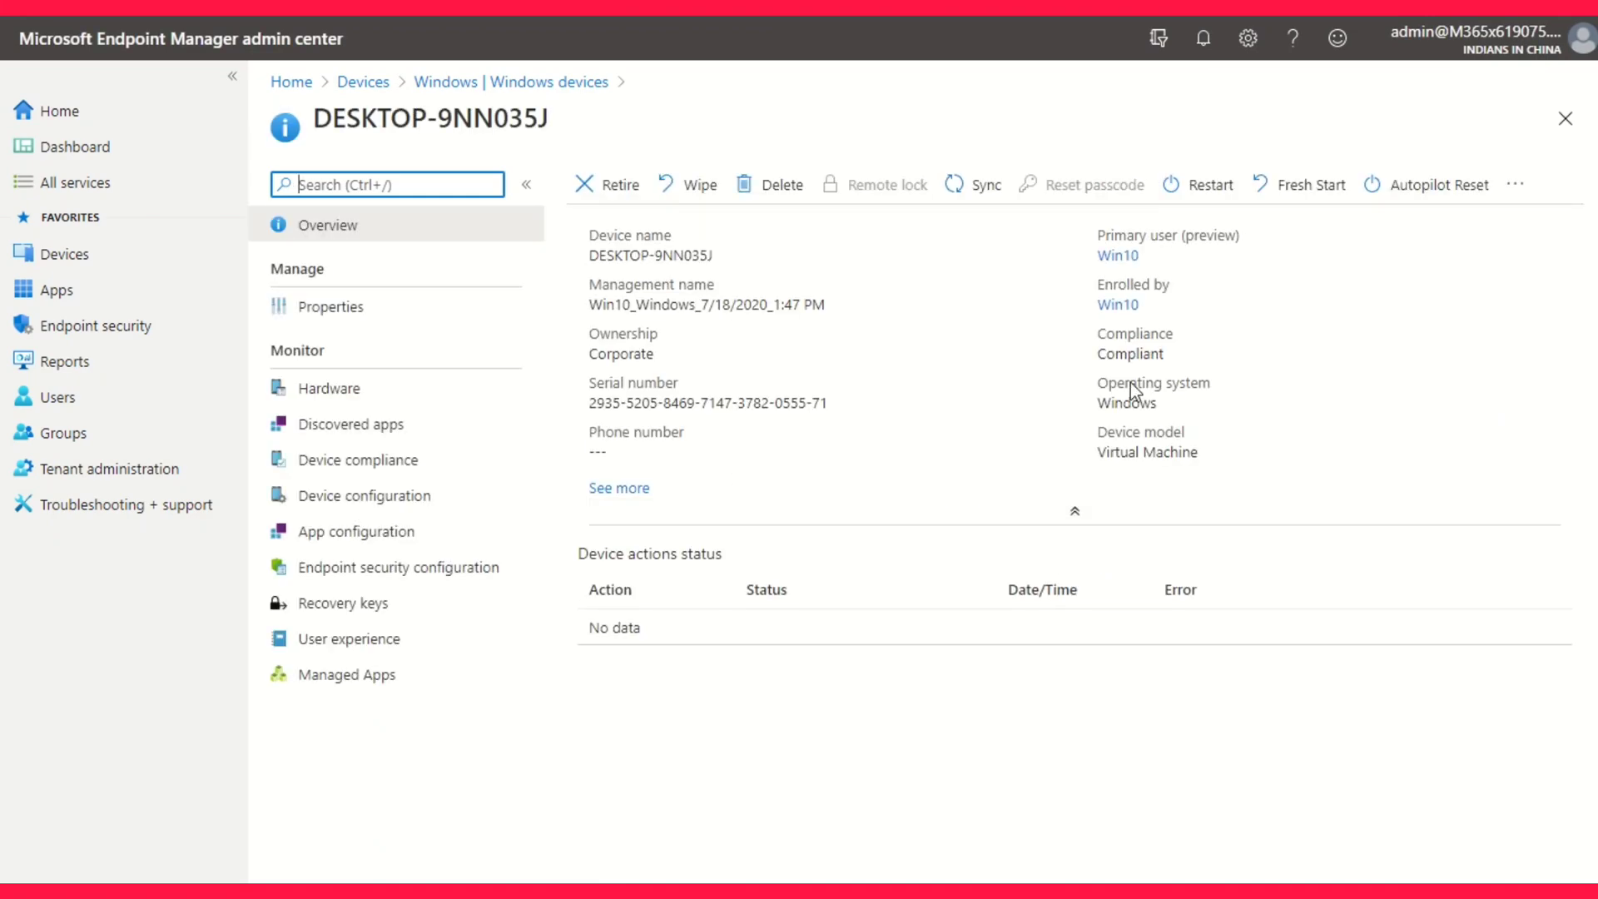
left_click_drag(597, 400, 827, 403)
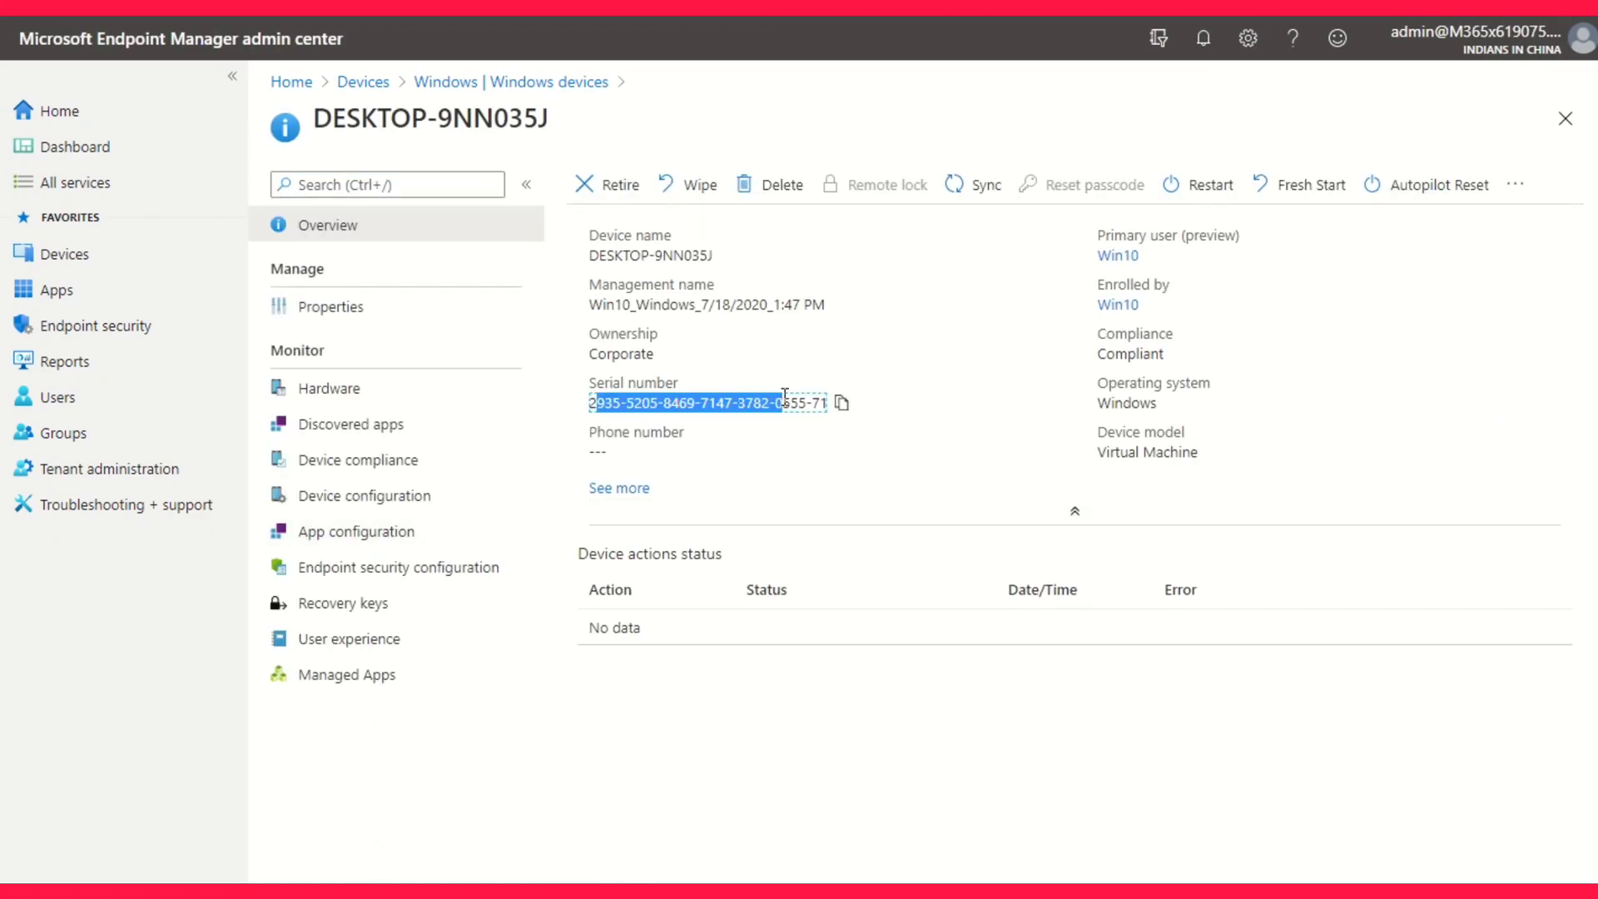
left_click(741, 403)
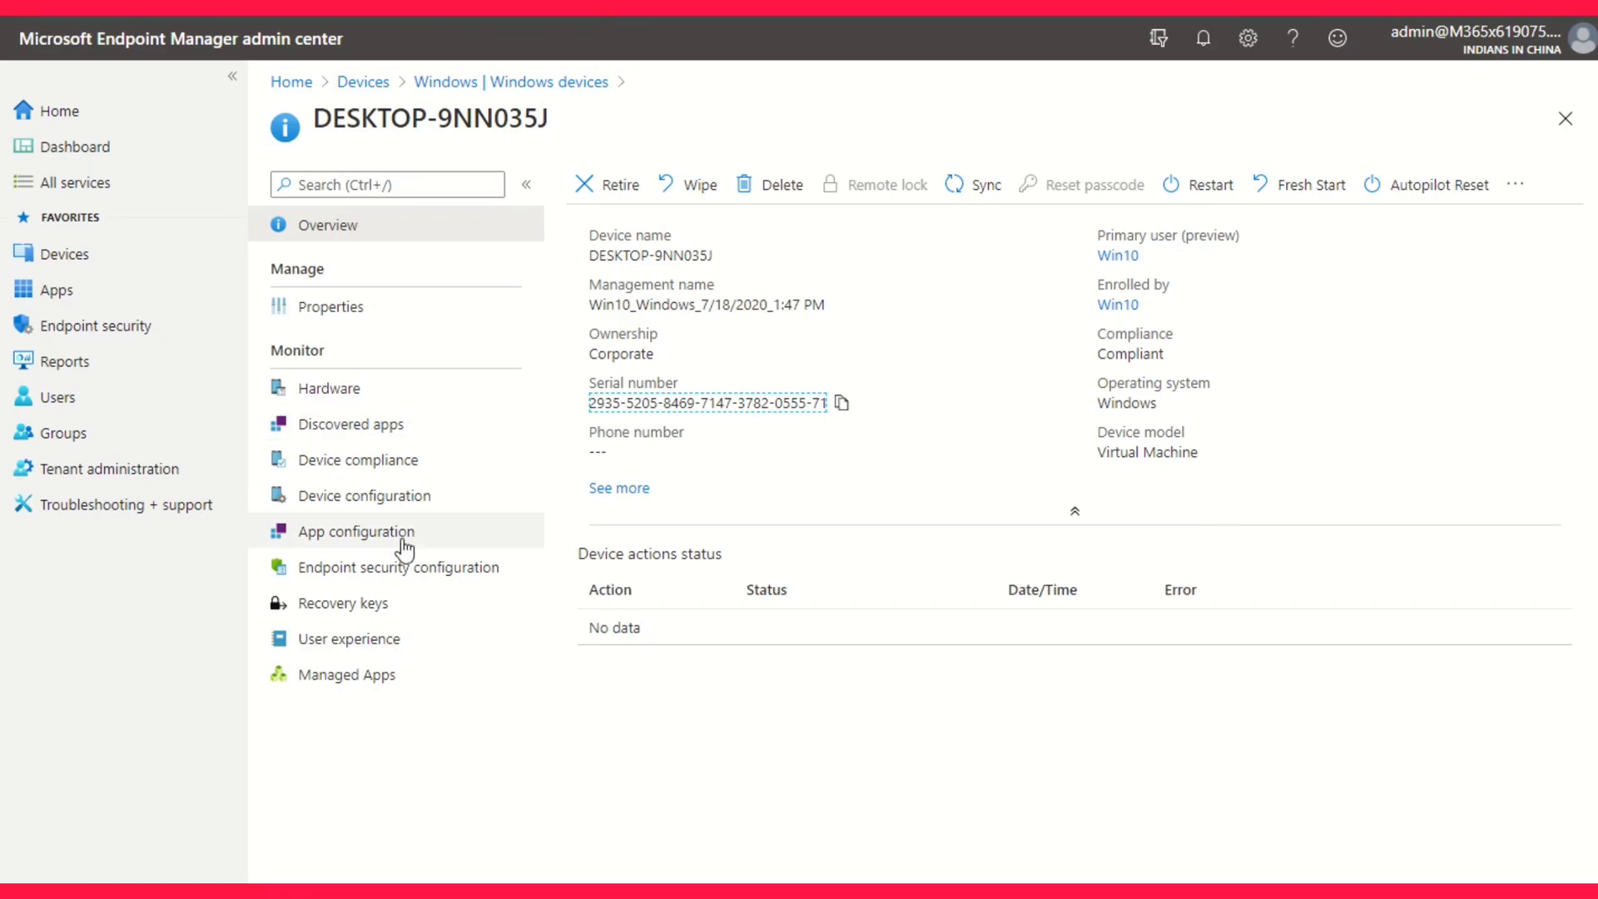
left_click(393, 674)
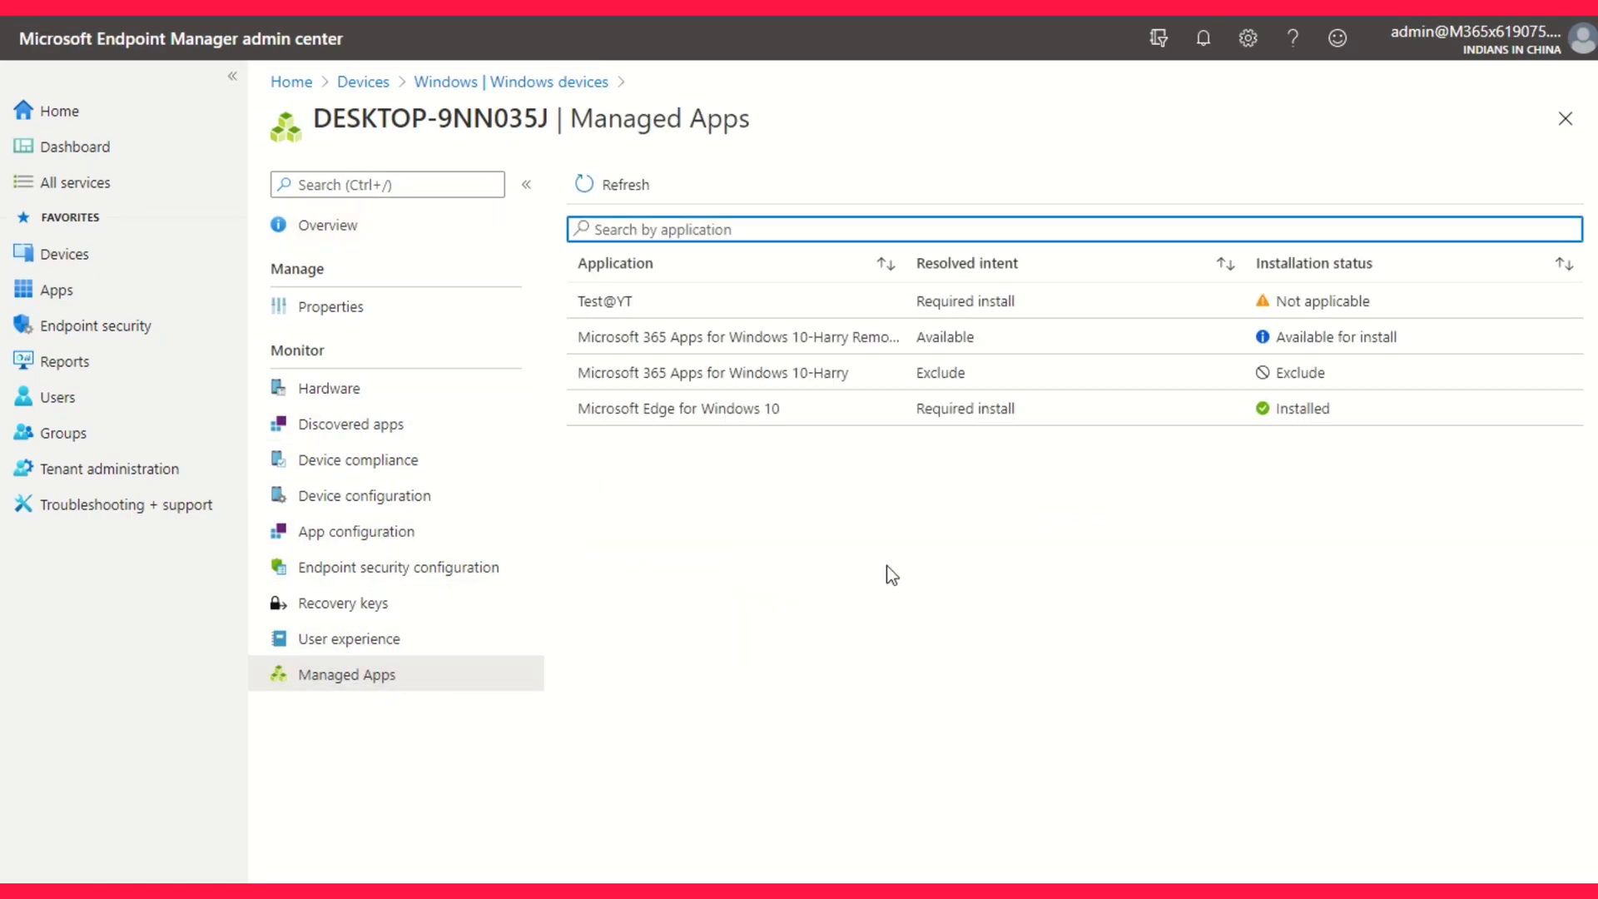
Confirm Microsoft Edge for Windows 10 is Installed, then view Device configuration results
mouse_move(828, 412)
left_mouse_down()
mouse_move(566, 426)
mouse_move(806, 417)
left_mouse_up()
left_click(633, 471)
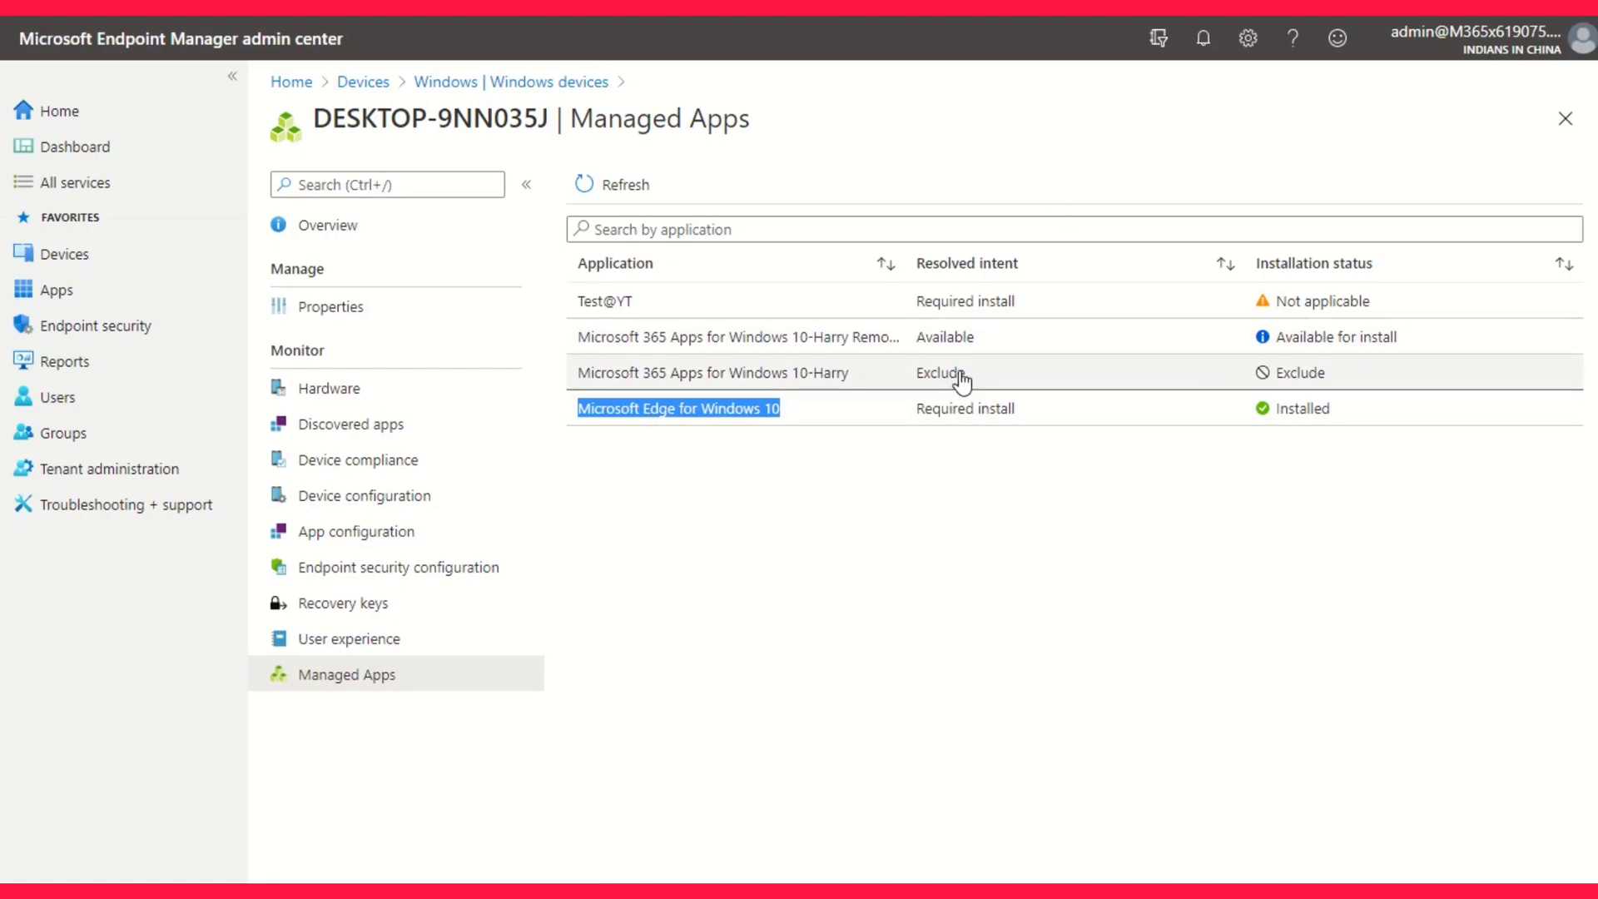
left_click(780, 476)
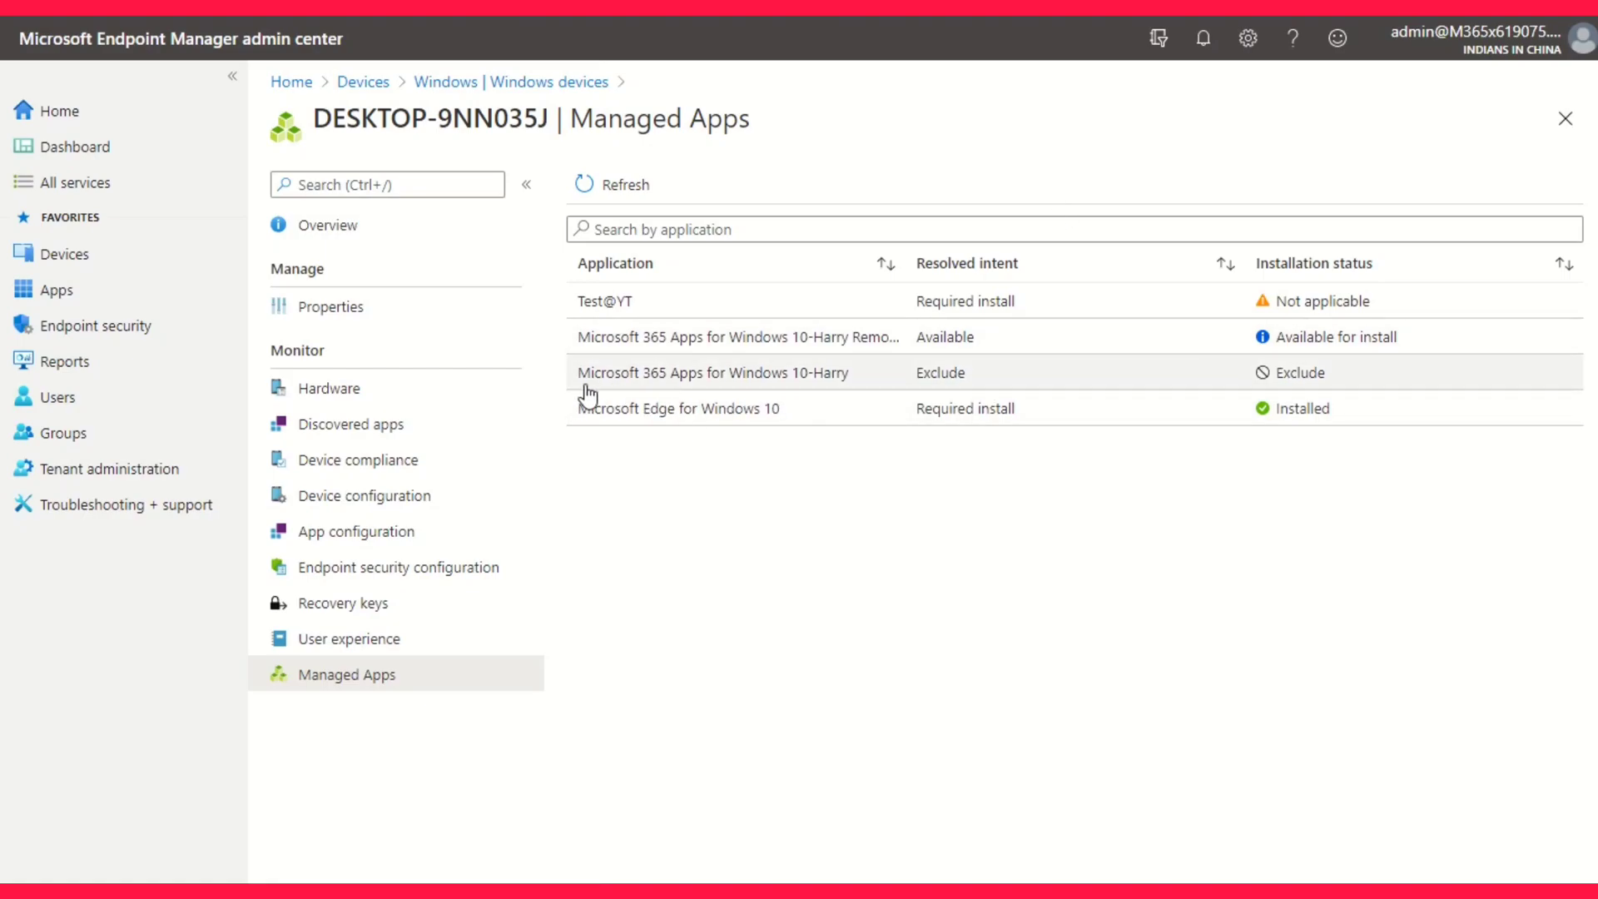
left_click_drag(583, 414, 760, 507)
left_click(757, 551)
left_click(451, 518)
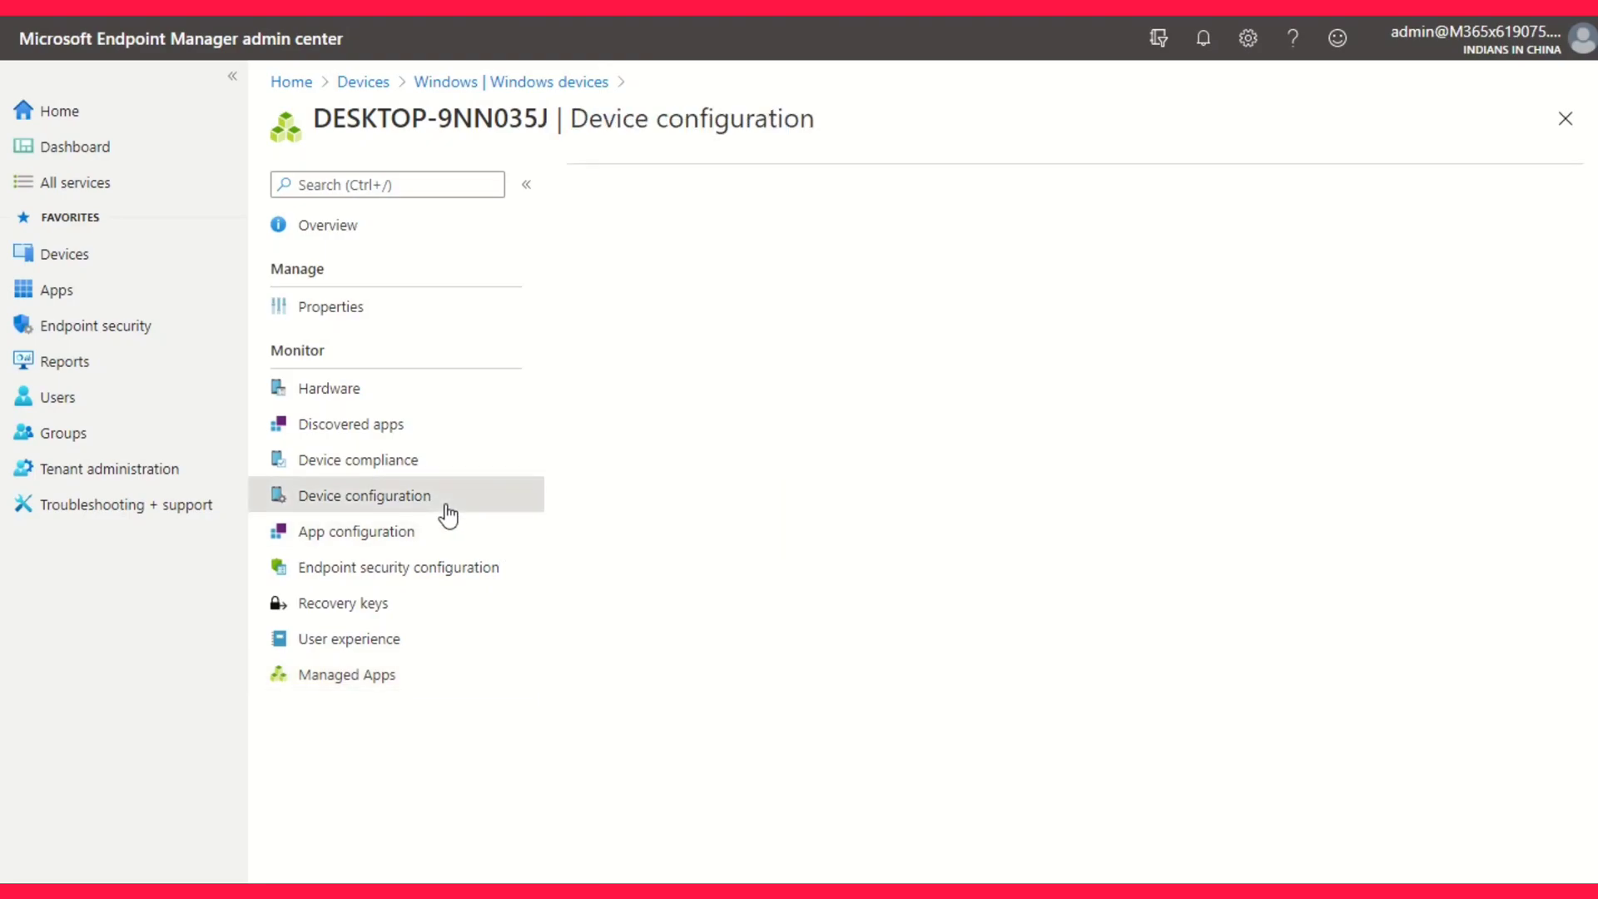
Review compliance, discovered apps and the Edge install timeline, then return to the device Overview
left_click(481, 473)
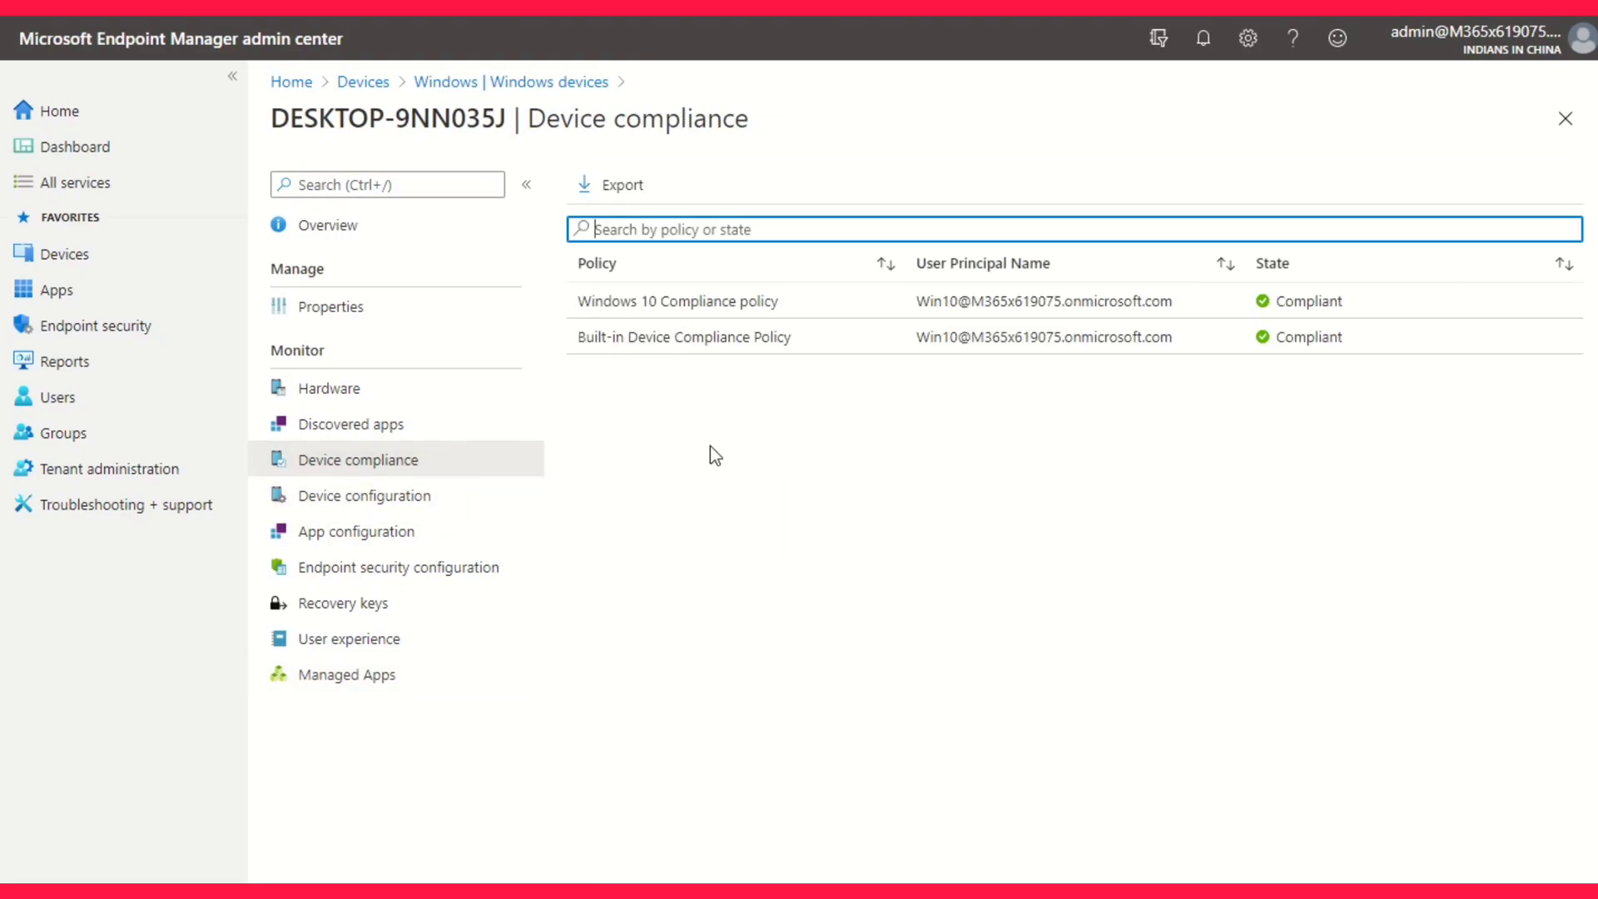
left_click(441, 446)
scroll(1178, 599, "down", 10)
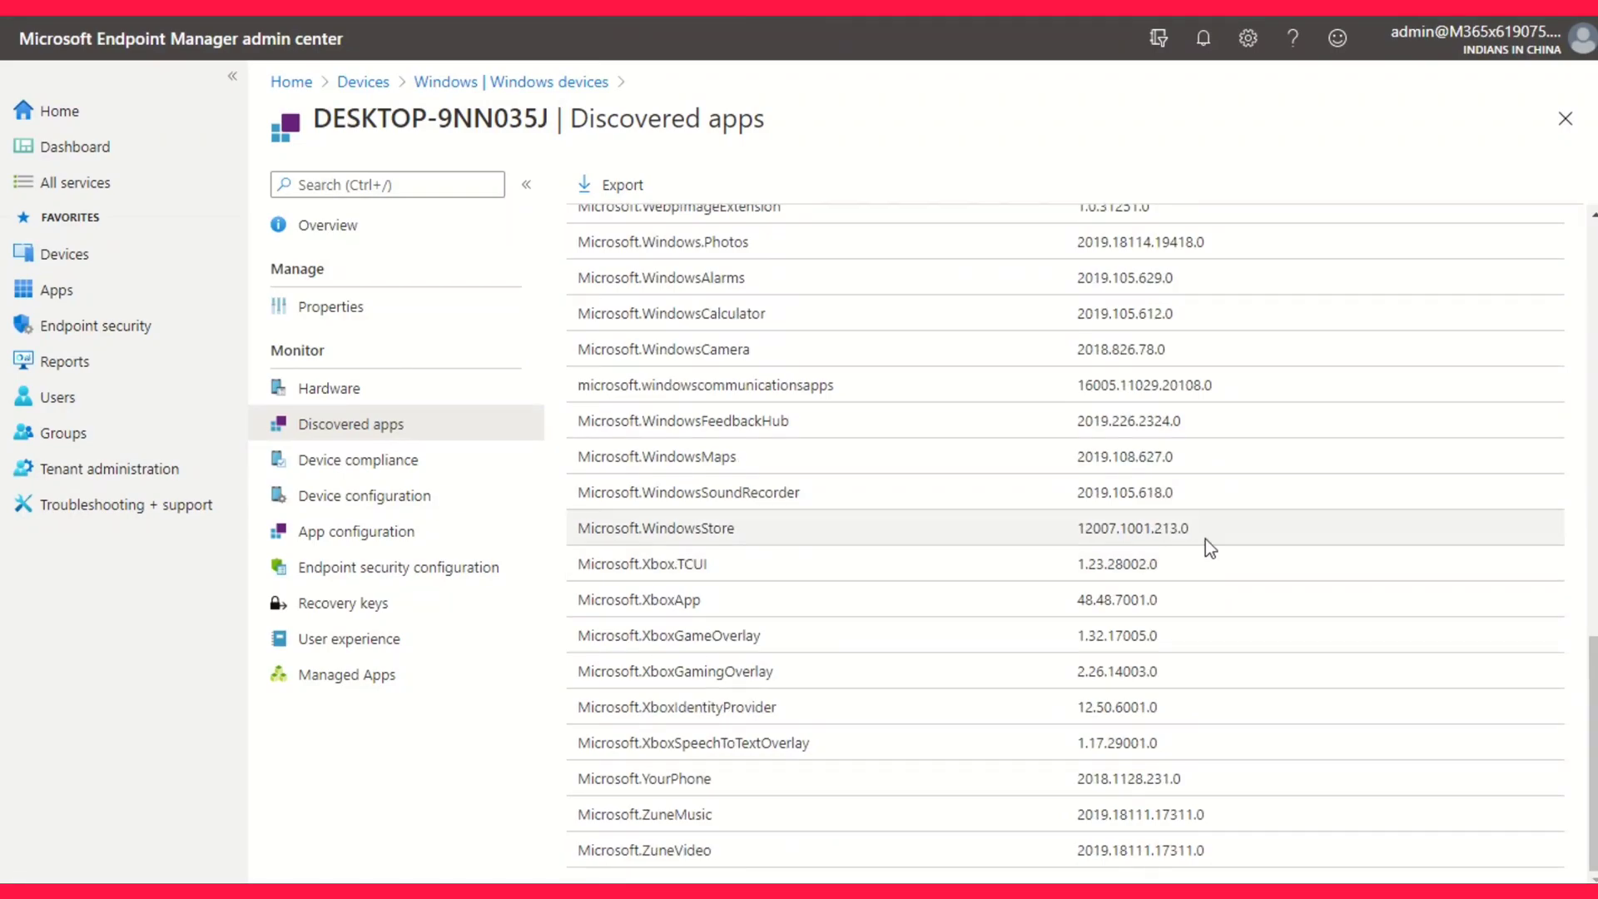
left_click(399, 672)
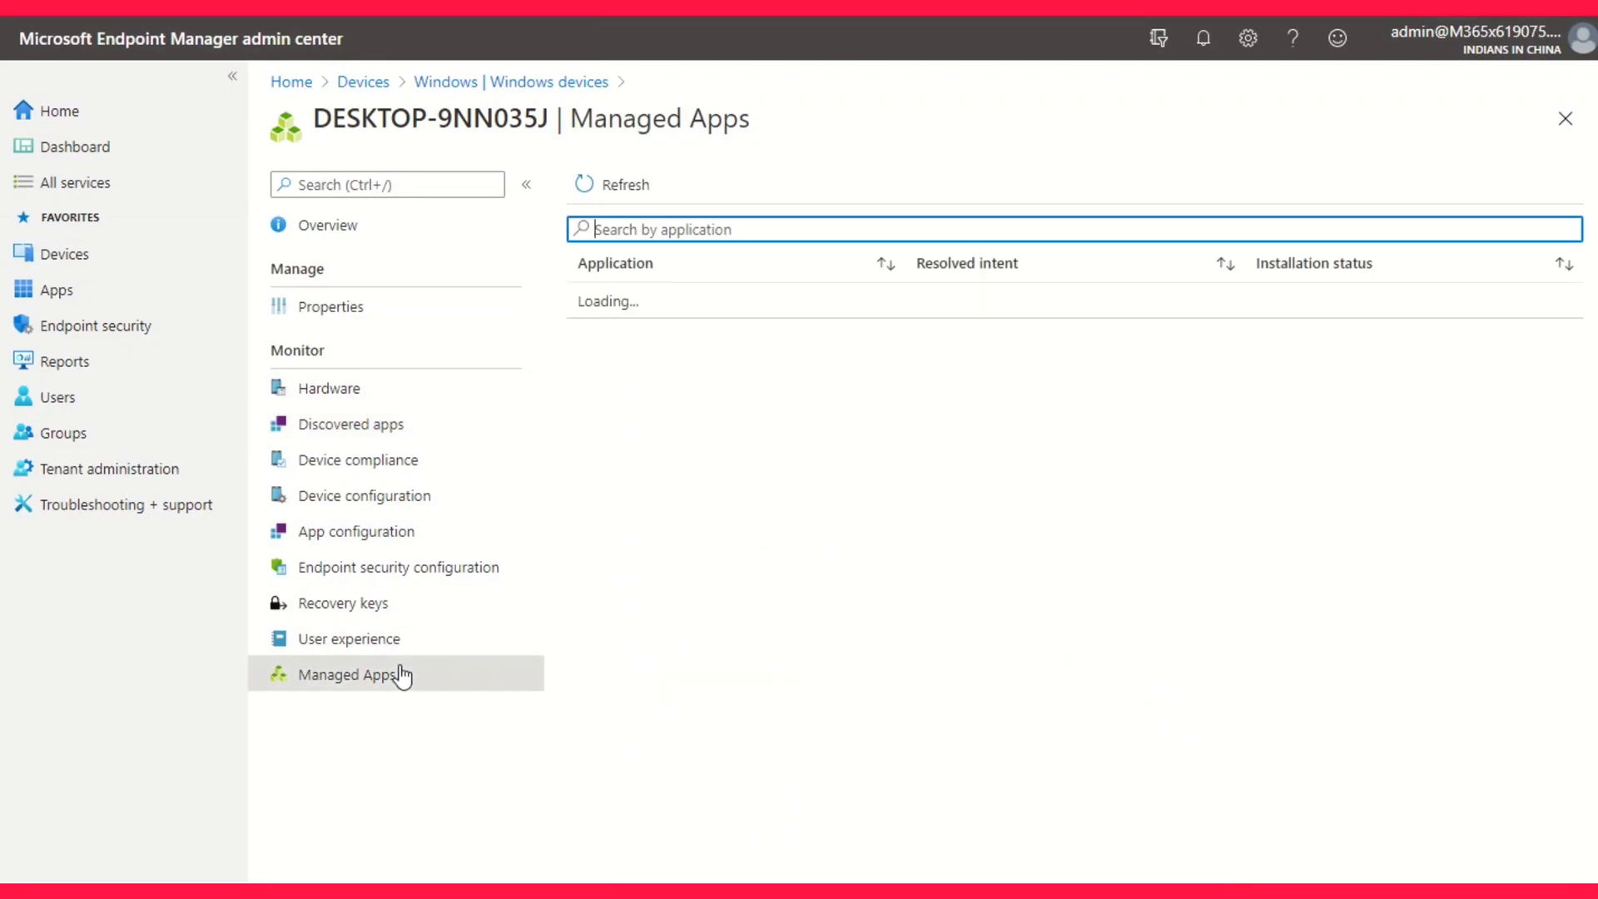
left_click(908, 422)
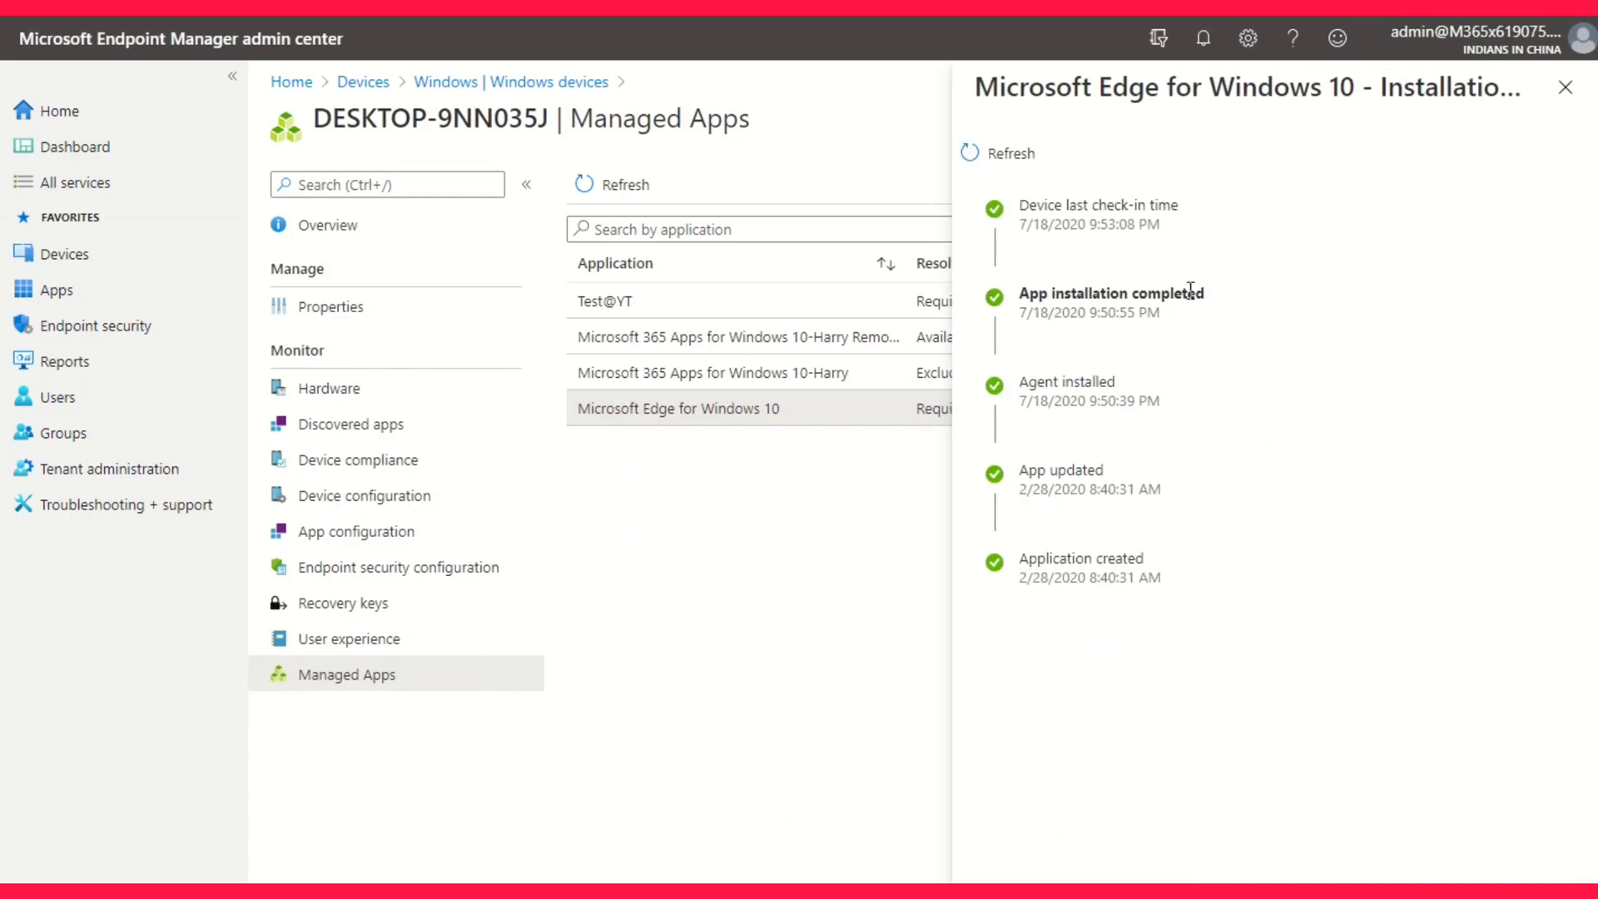
left_click(403, 237)
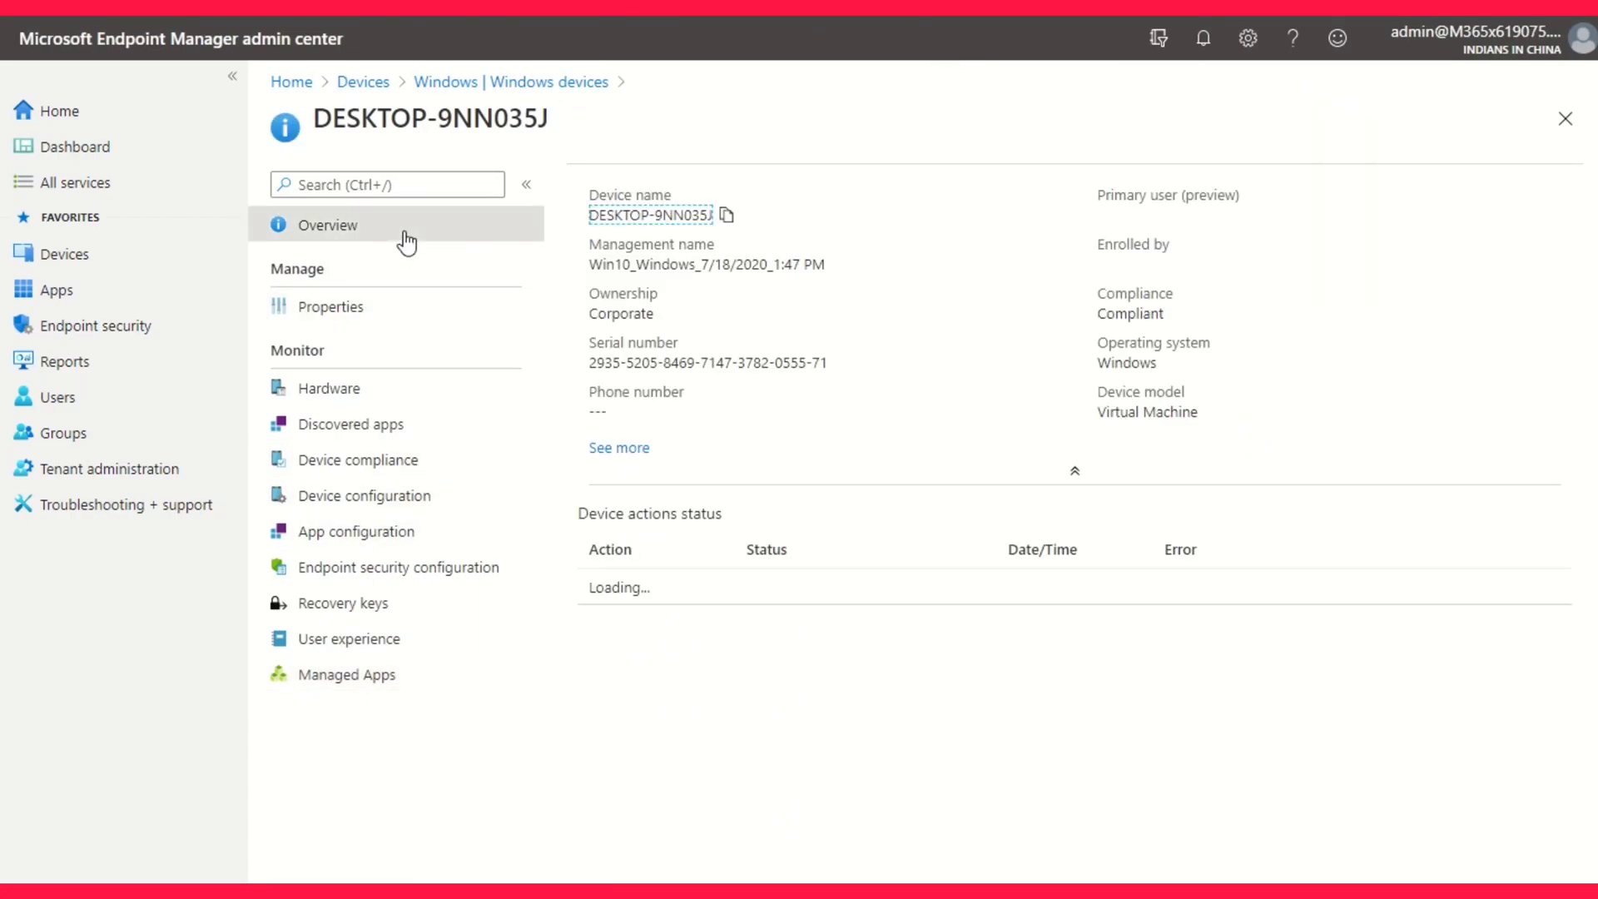